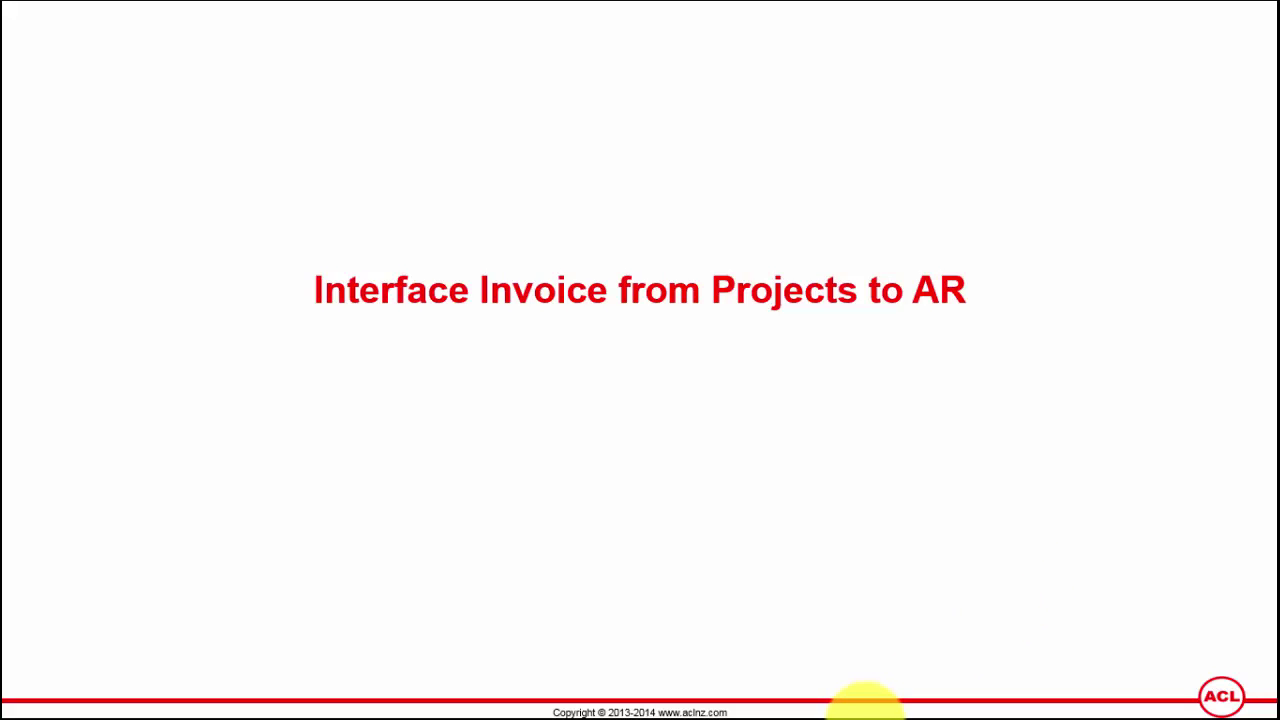
- Exit the slide show back to Normal view of slide 266, 'Interface Invoice from Projects to AR'
key("Escape")
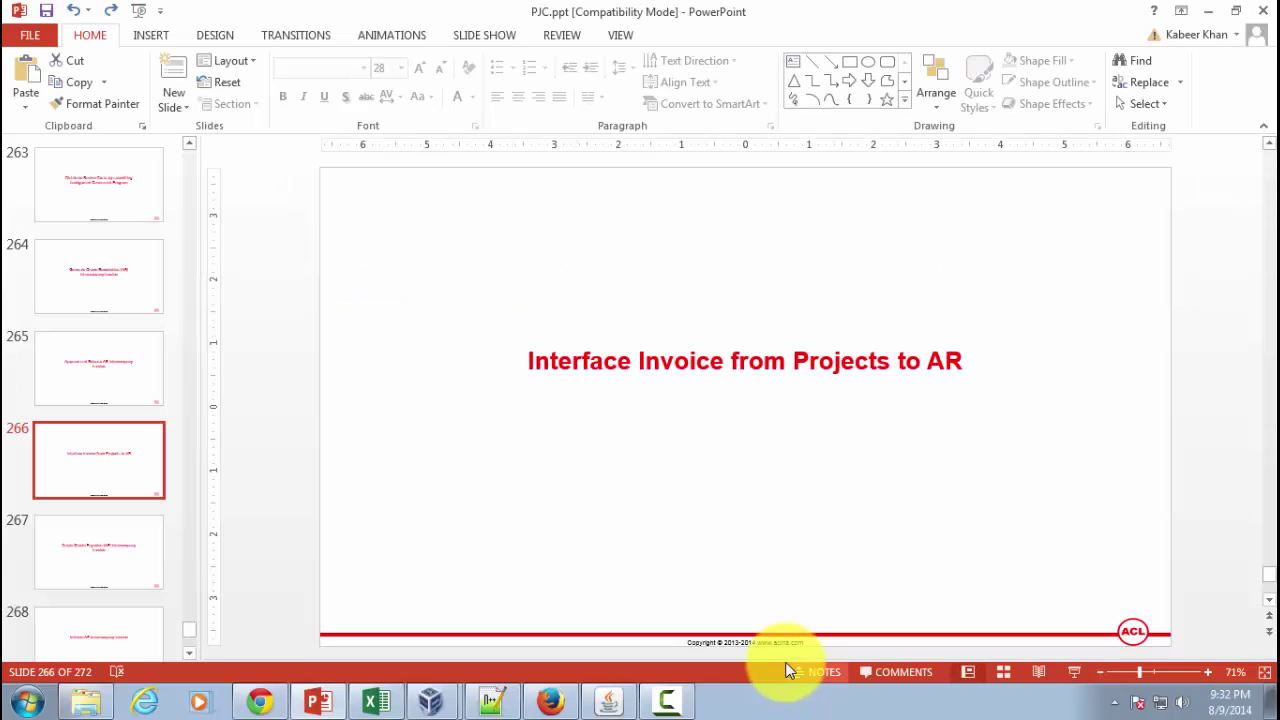
- In Oracle Applications, start submitting a new single request from View > Requests
left_click(609, 703)
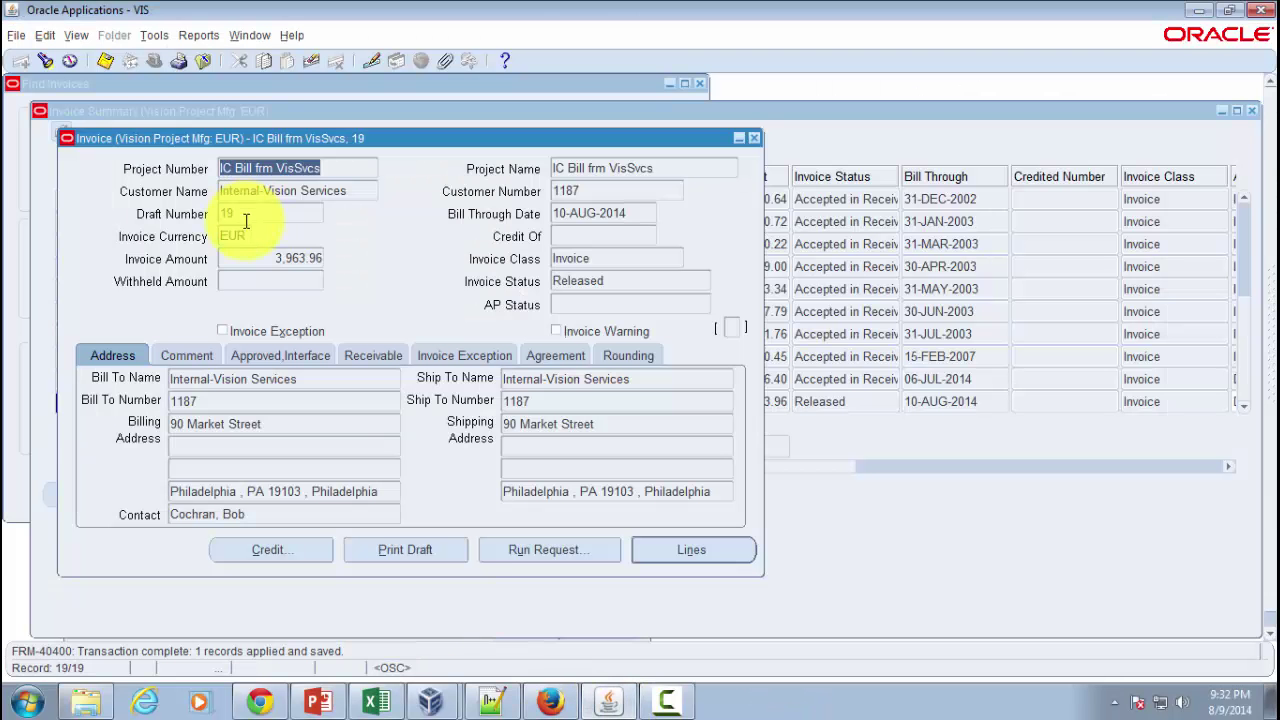
left_click(76, 36)
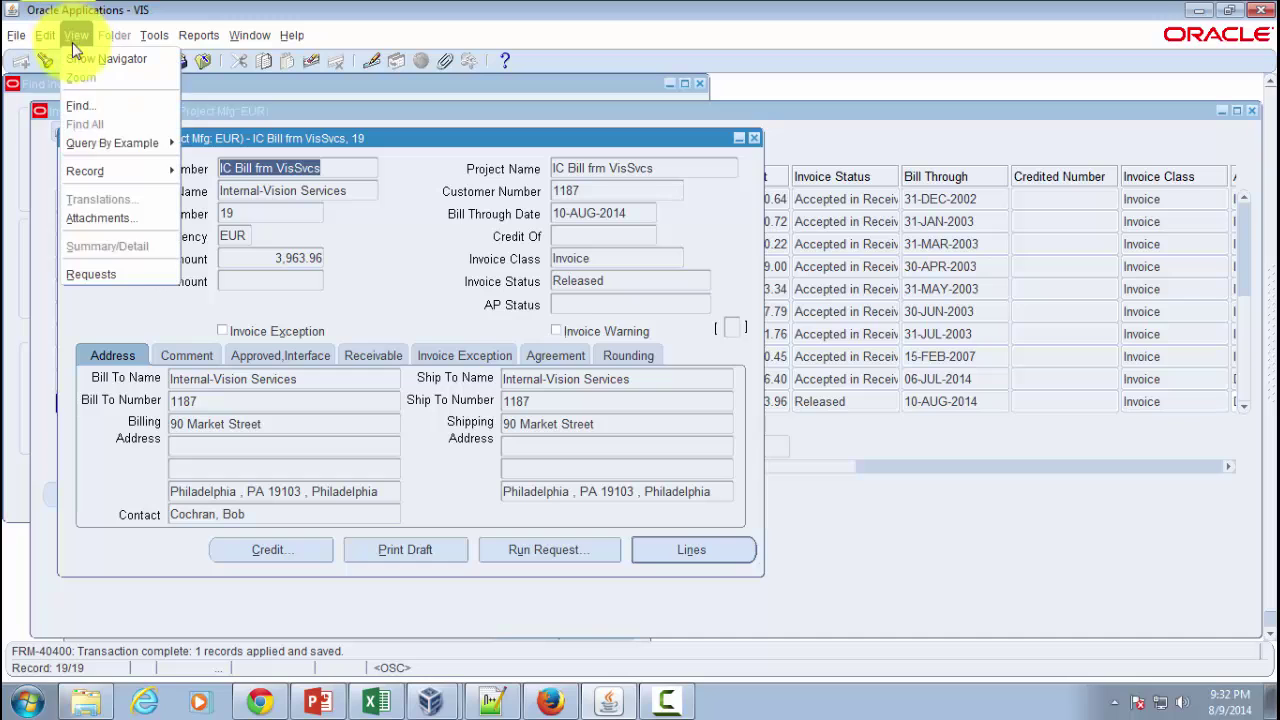
left_click(102, 280)
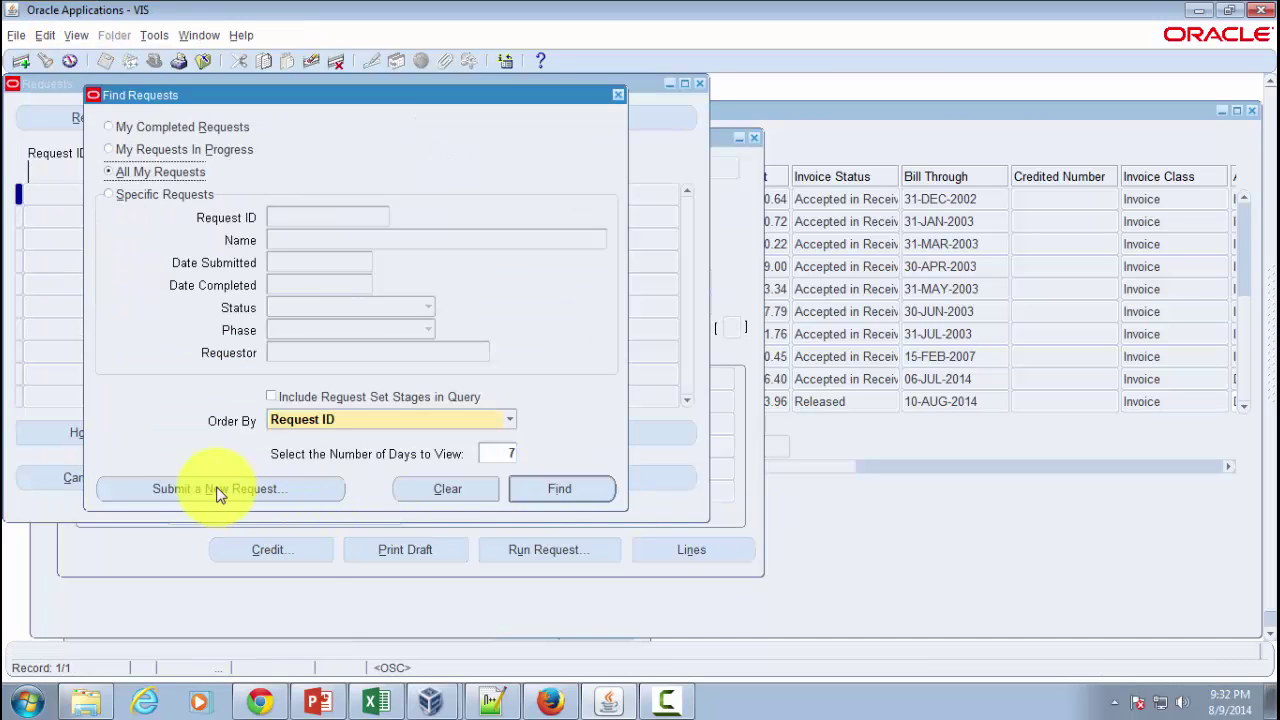
left_click(220, 489)
left_click(345, 400)
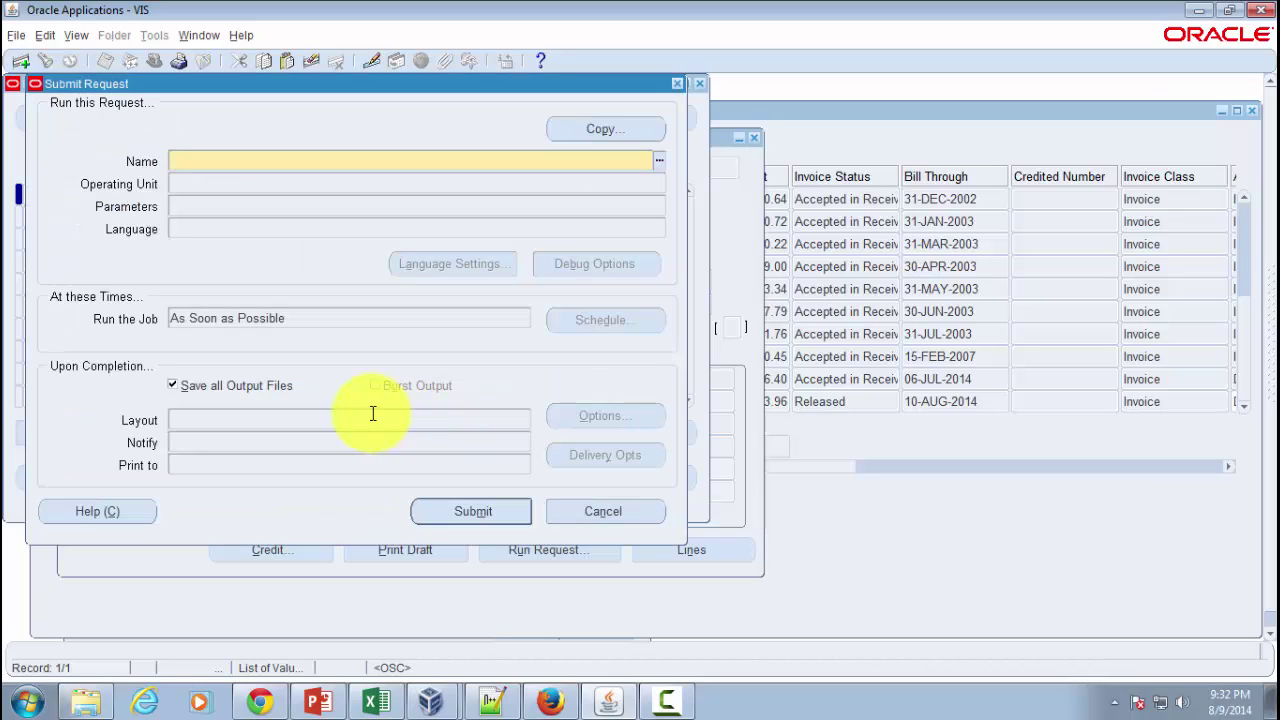
- Narrow the report list to the four 'PRC: S…' programs using 'prc: s'
type("prc")
key("Tab")
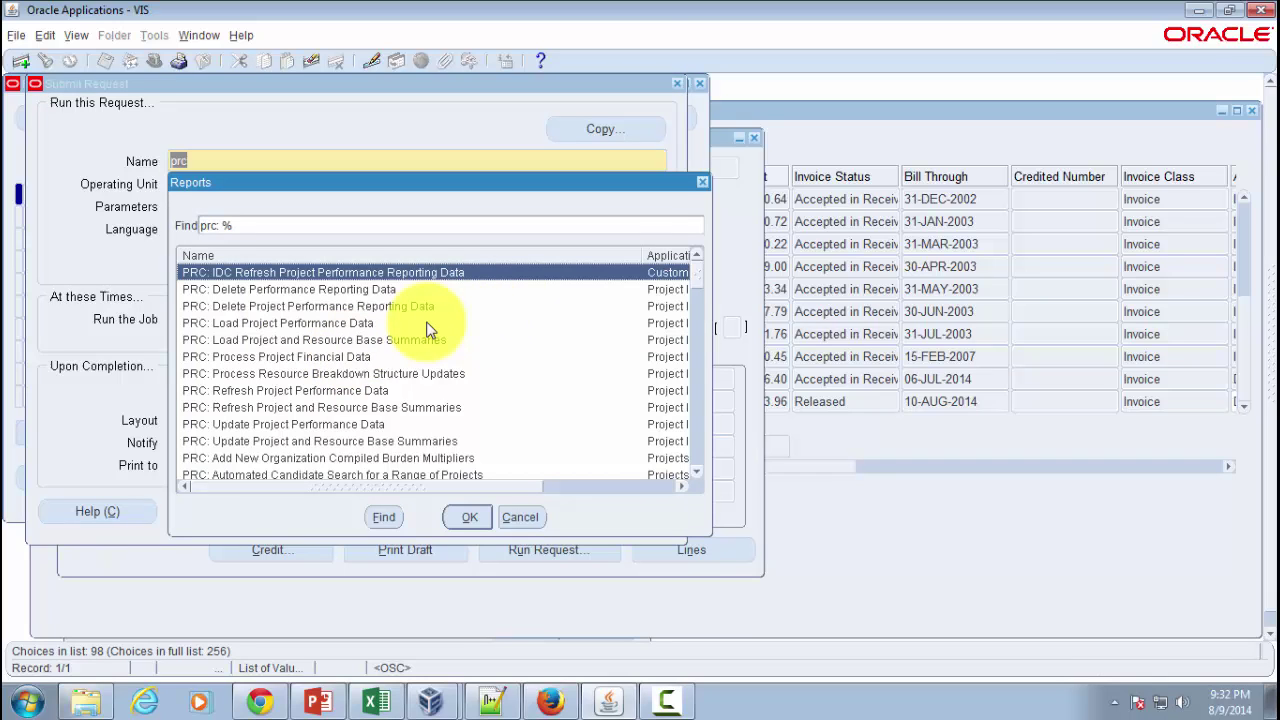
type("s")
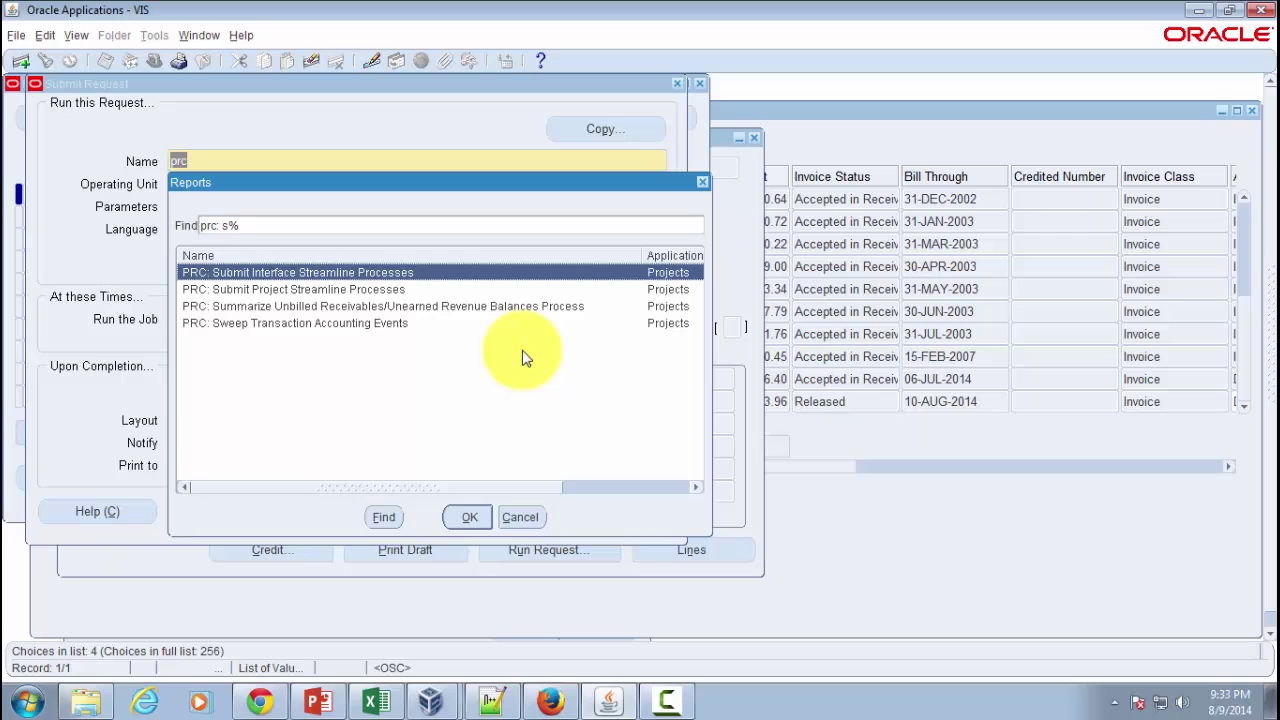
- Choose PRC: Submit Interface Streamline Processes with option XIC: Interface Intercompany Invoice to AR
left_click(469, 517)
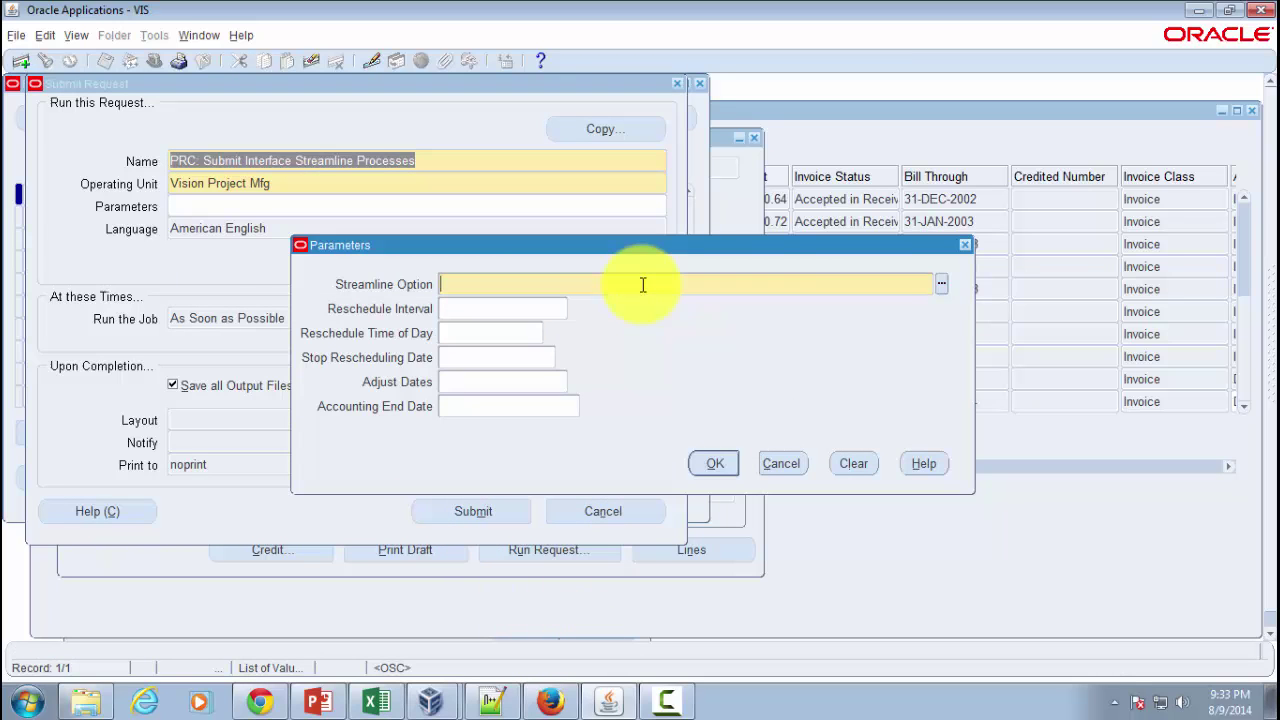
left_click(942, 286)
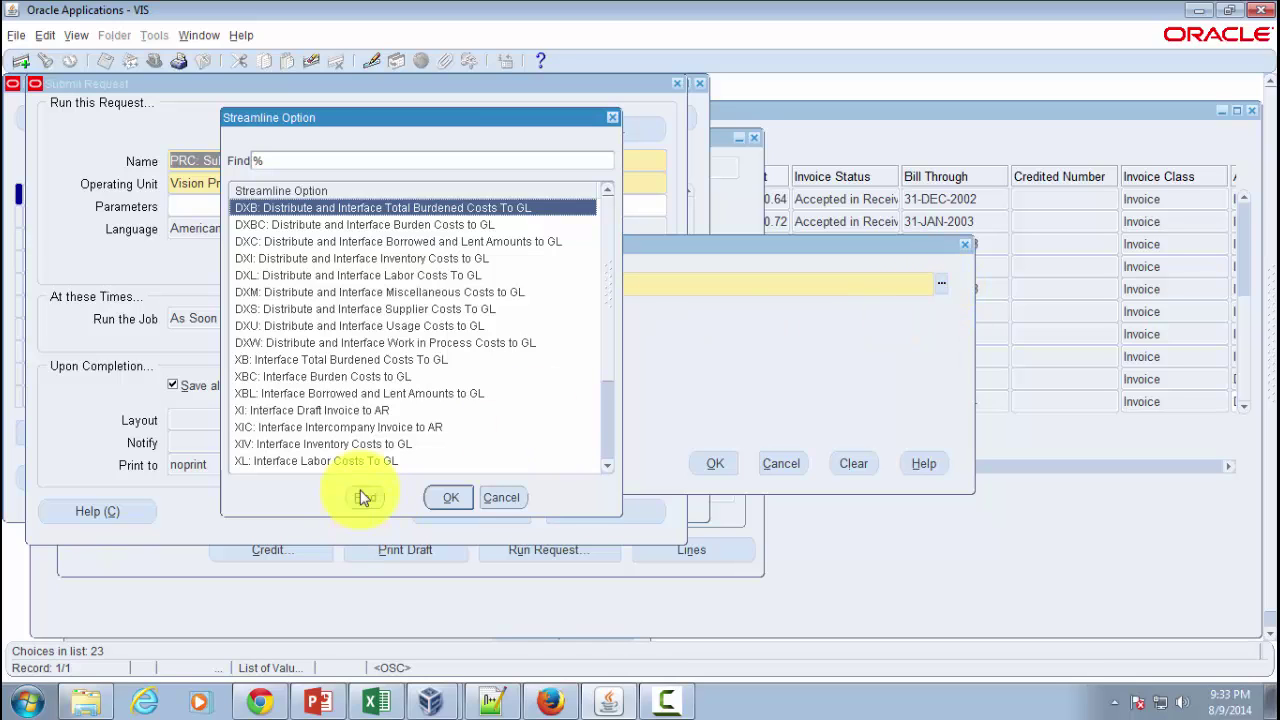
left_click(337, 430)
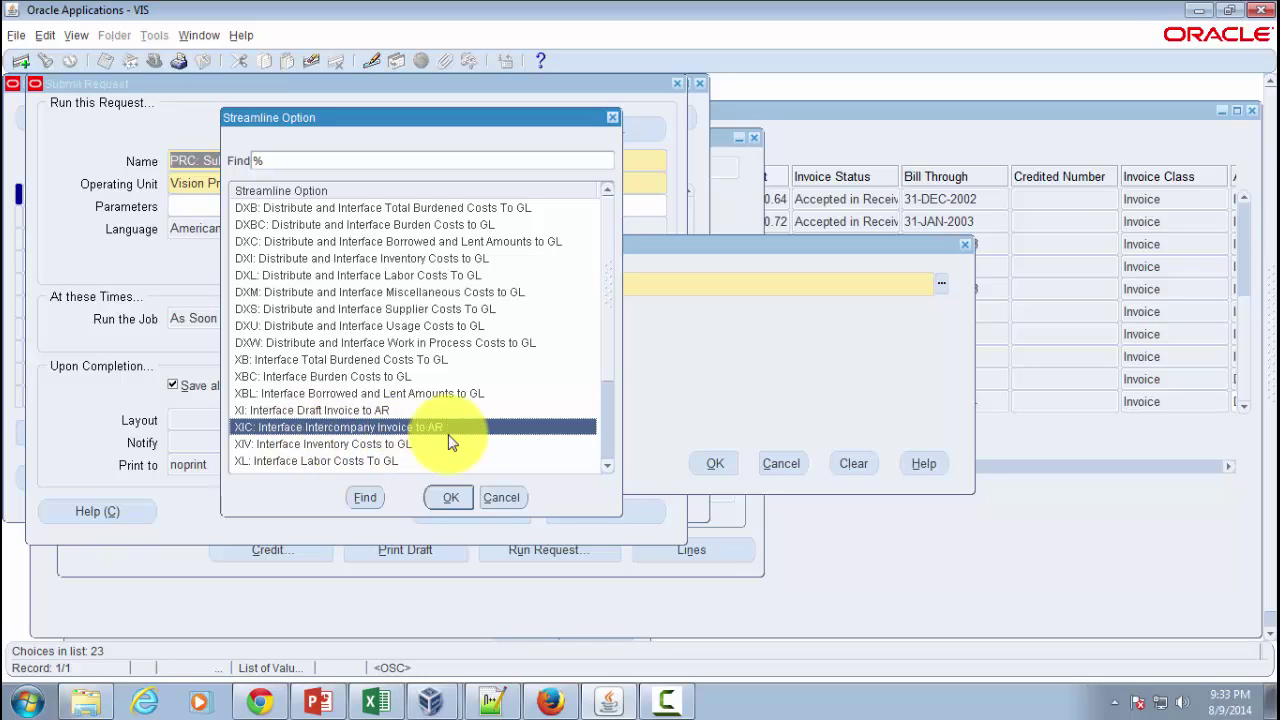
left_click(449, 500)
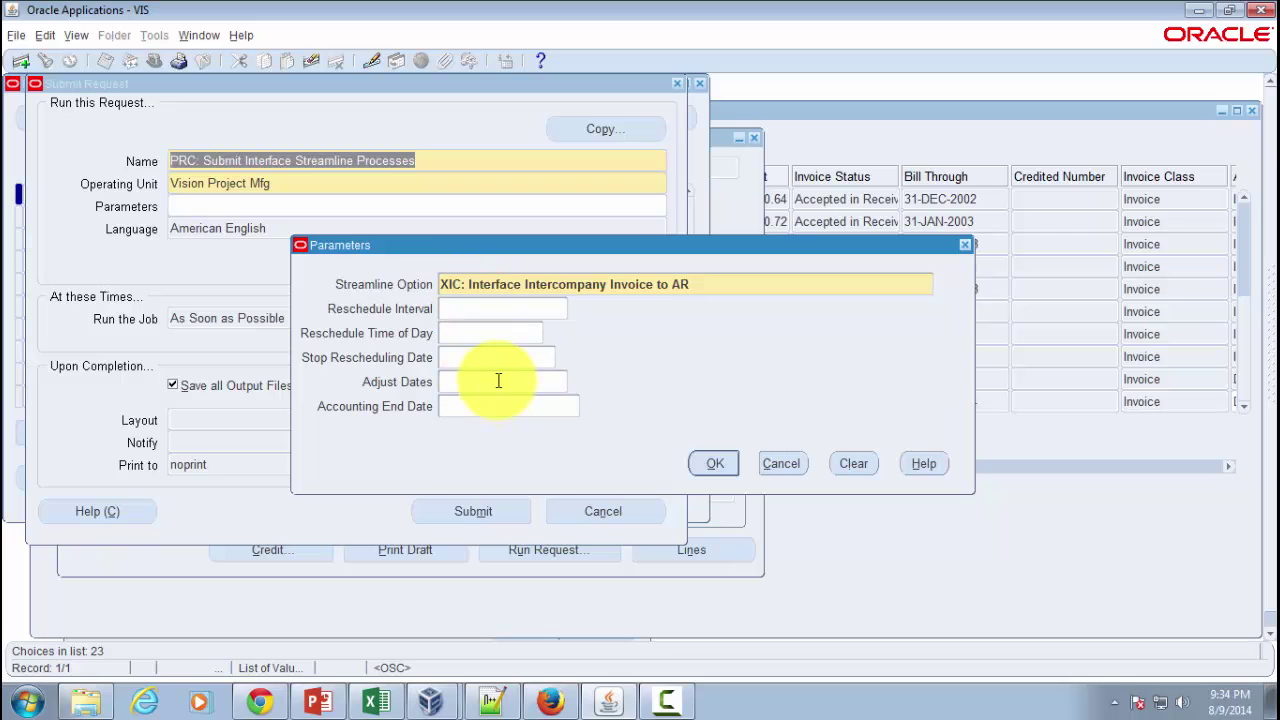
- Submit the request, decline another submission, and list my recent requests
left_click(710, 462)
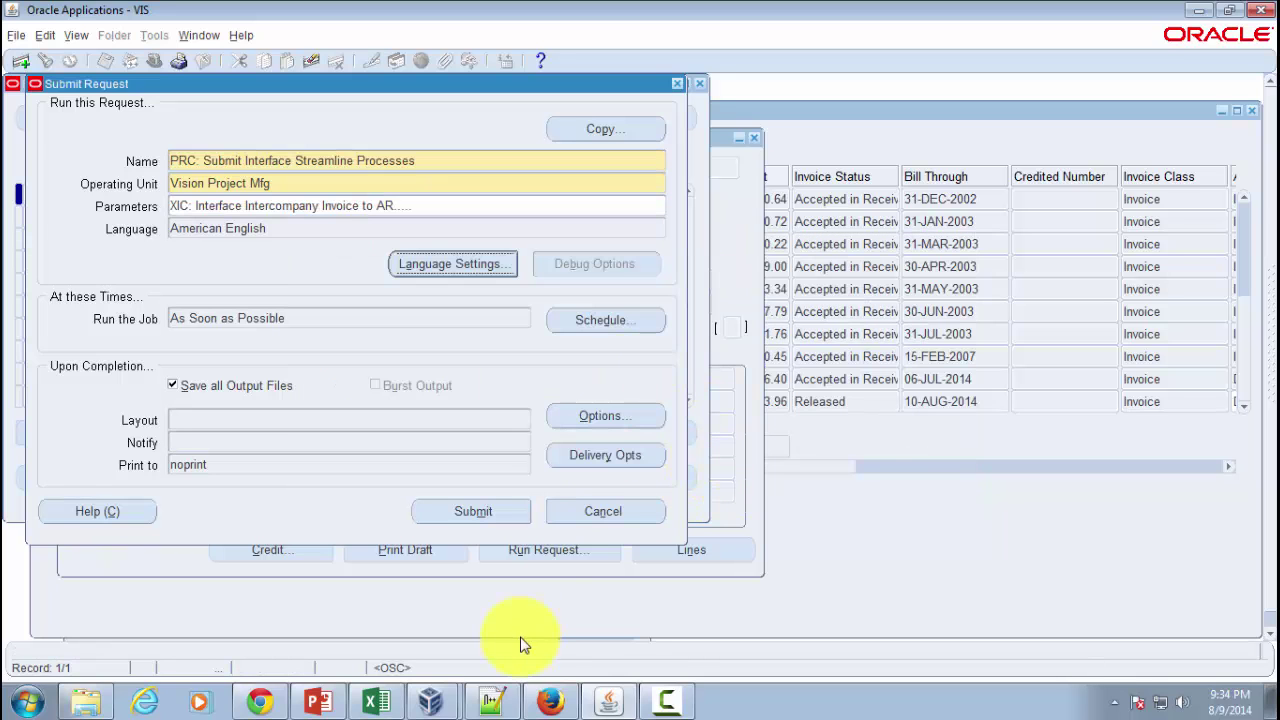
left_click(478, 513)
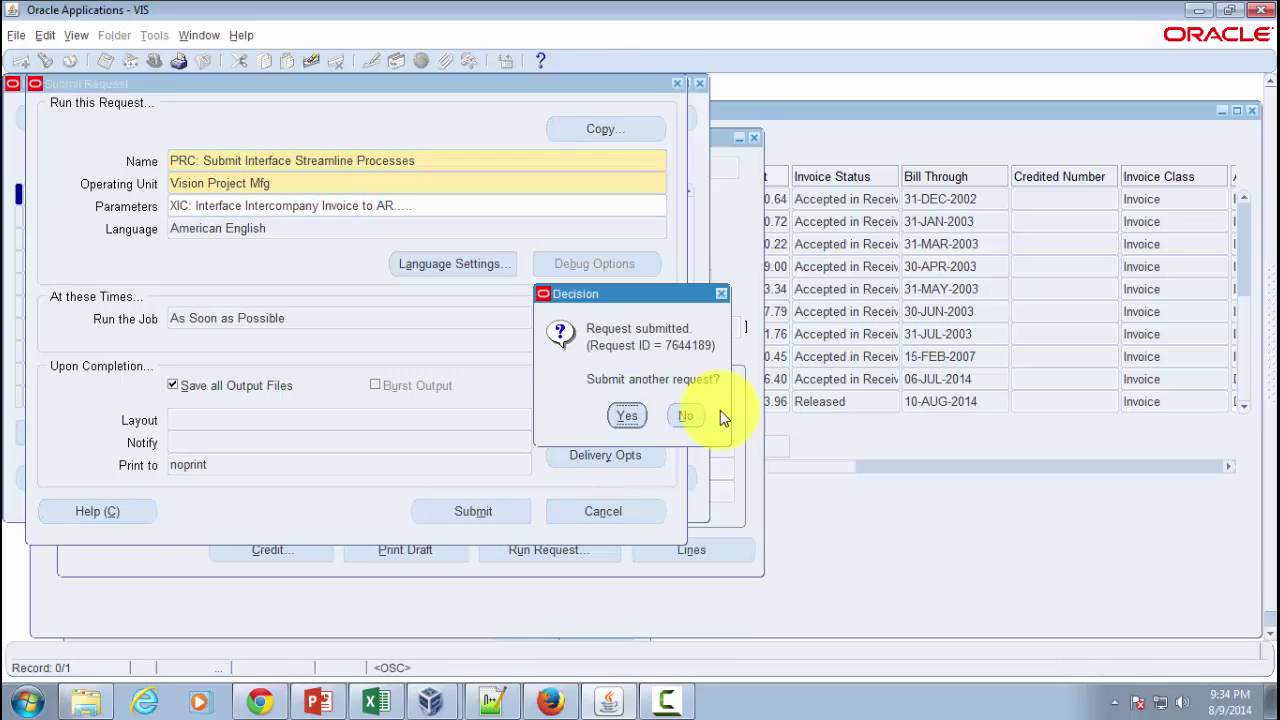
left_click(686, 416)
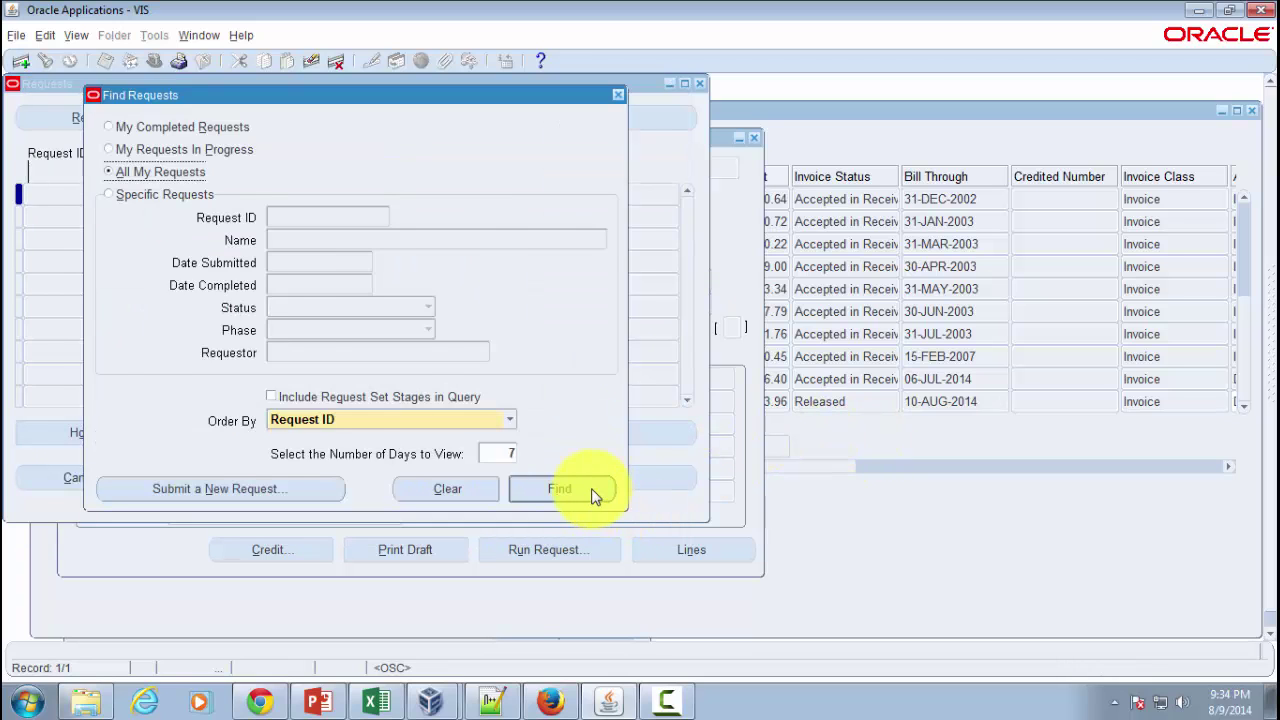
left_click(586, 490)
- Refresh the request list until the spawned invoice interface request appears
left_click(78, 120)
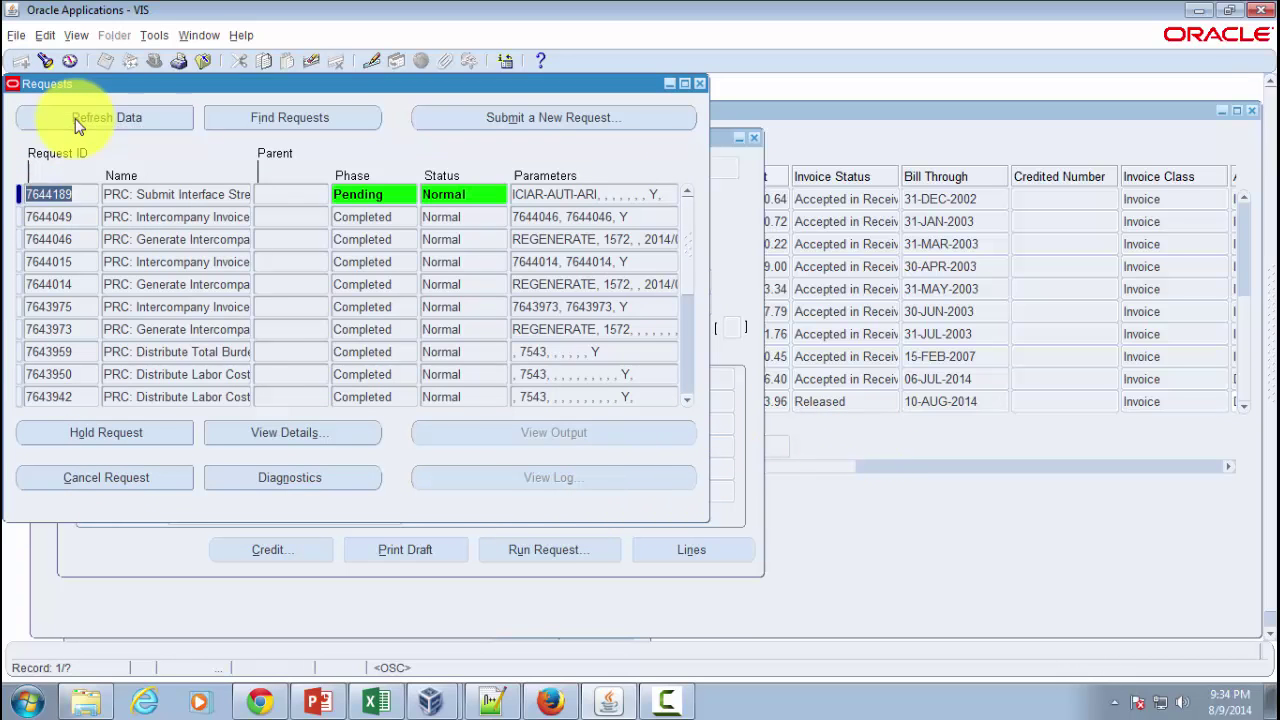
left_click(78, 120)
left_click(78, 120)
left_click(78, 120)
left_click(78, 120)
left_click(77, 121)
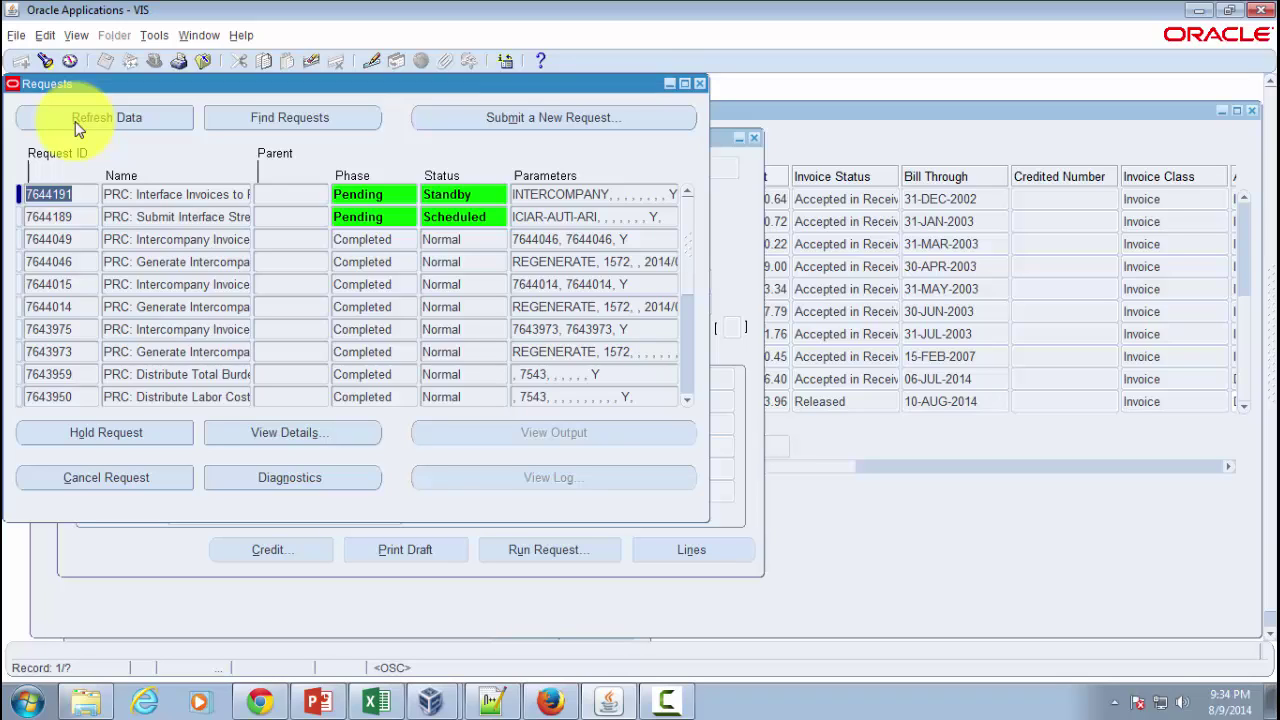
left_click(78, 125)
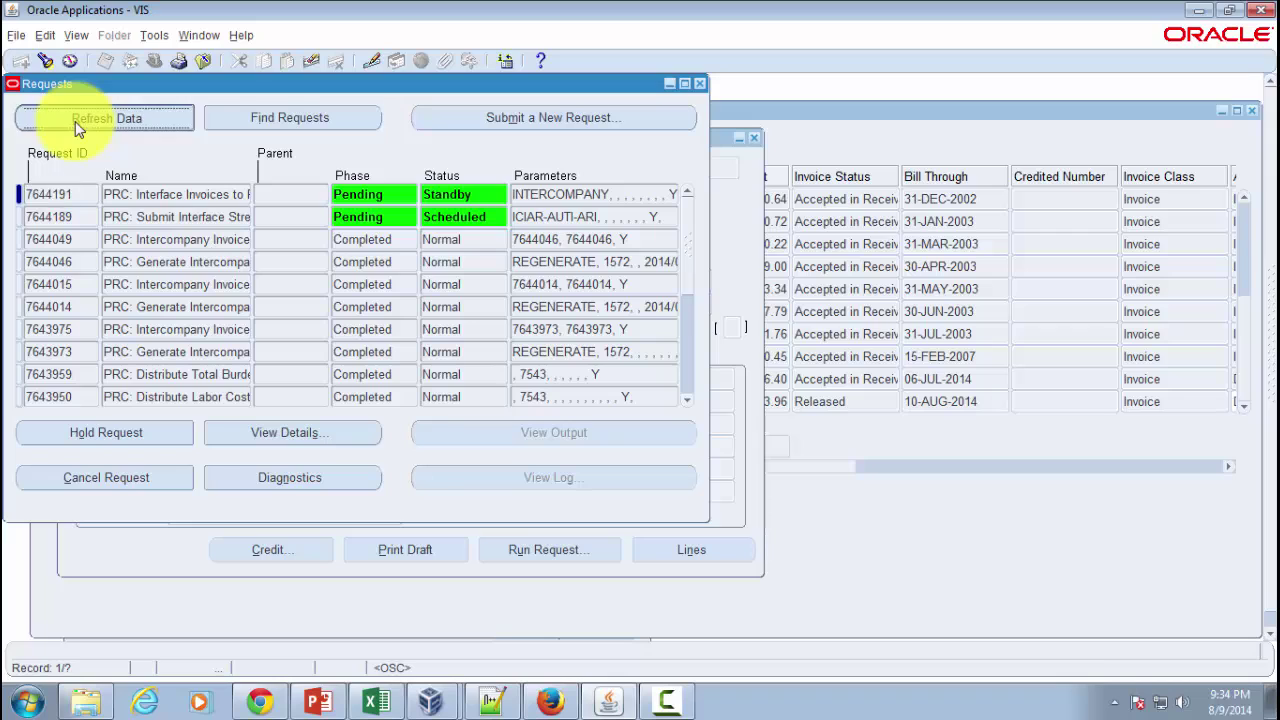
left_click(78, 125)
left_click(78, 125)
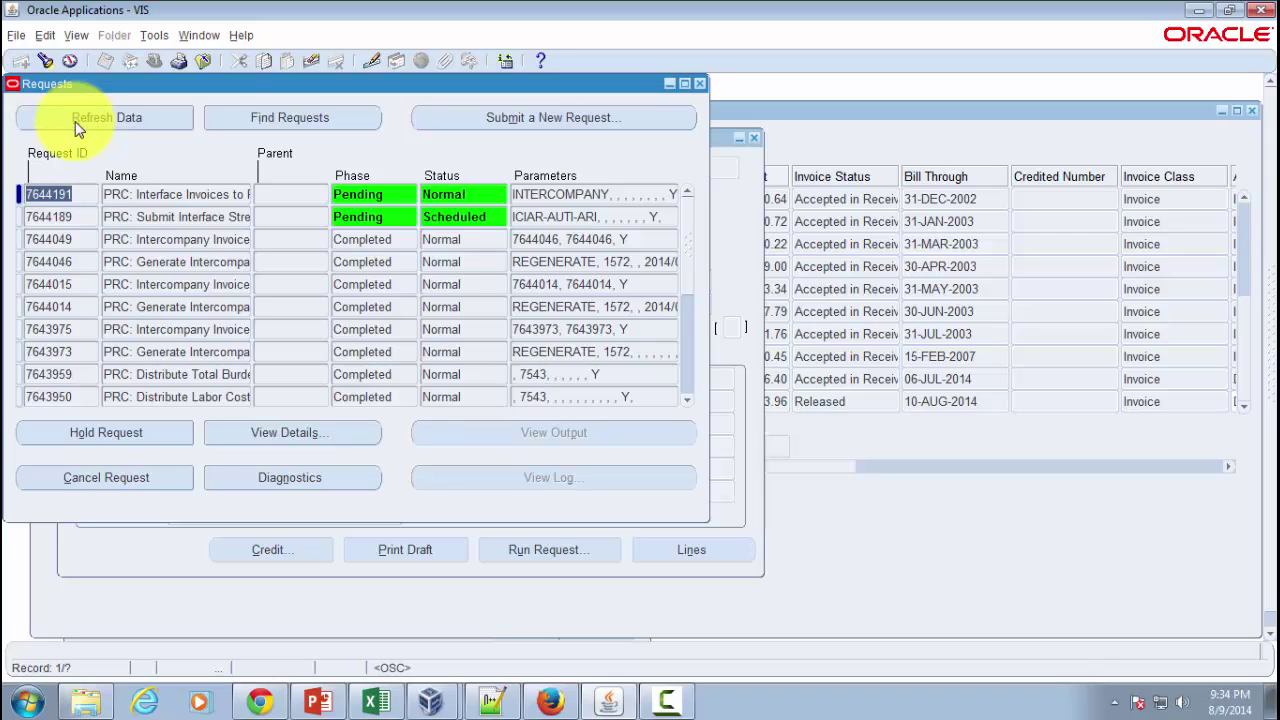
left_click(78, 125)
left_click(78, 125)
- Read the full names of requests 7644189 and 7644191, then refresh until 7644191 completes Normal
left_click(177, 194)
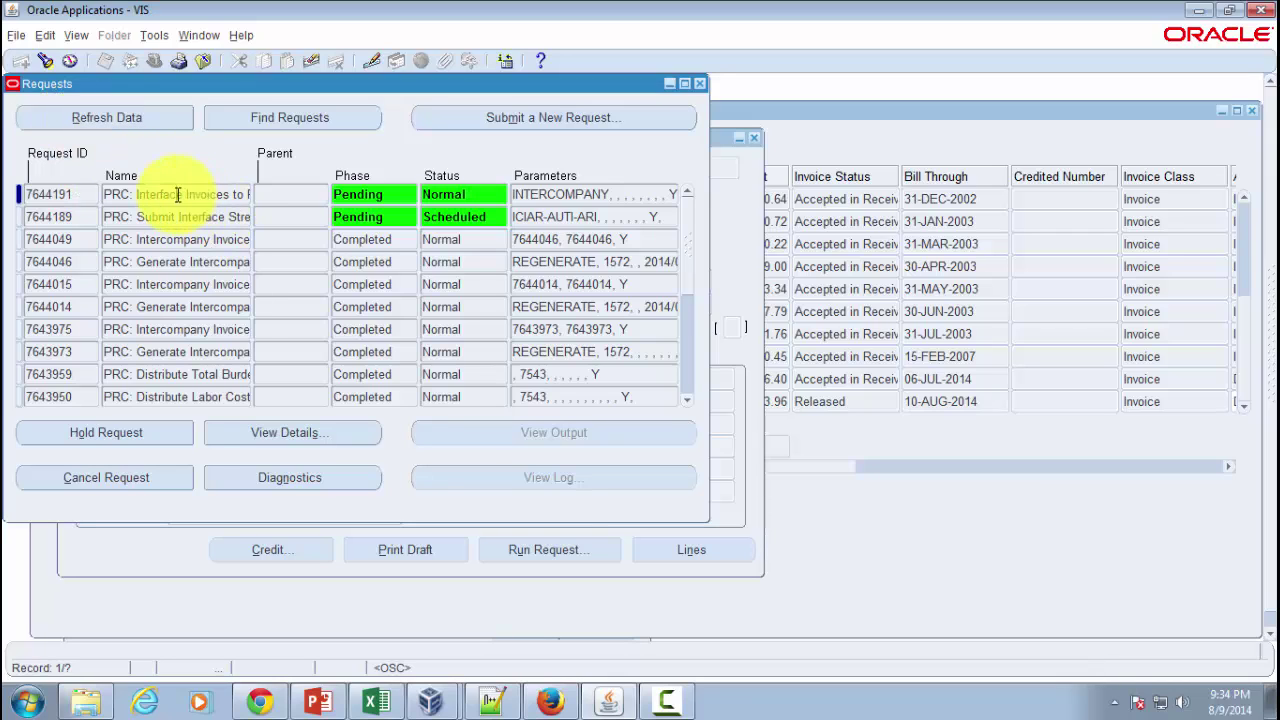
left_click(177, 221)
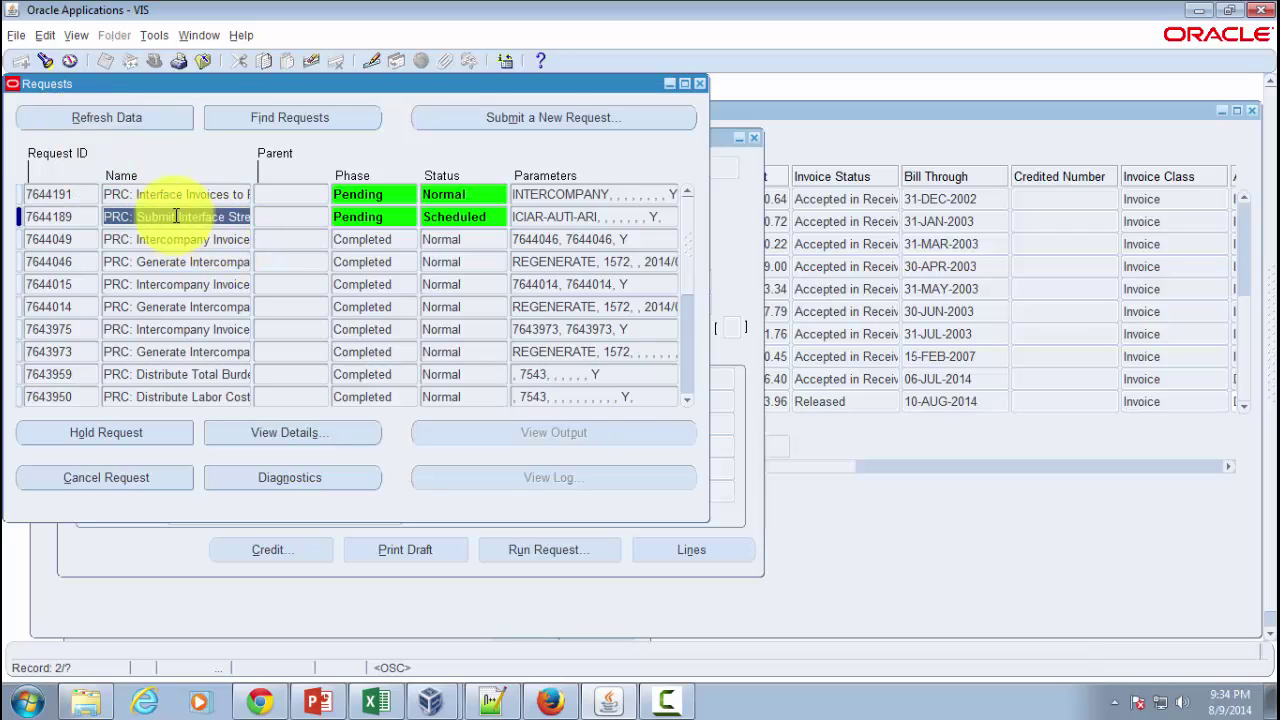
left_click_drag(177, 221, 267, 221)
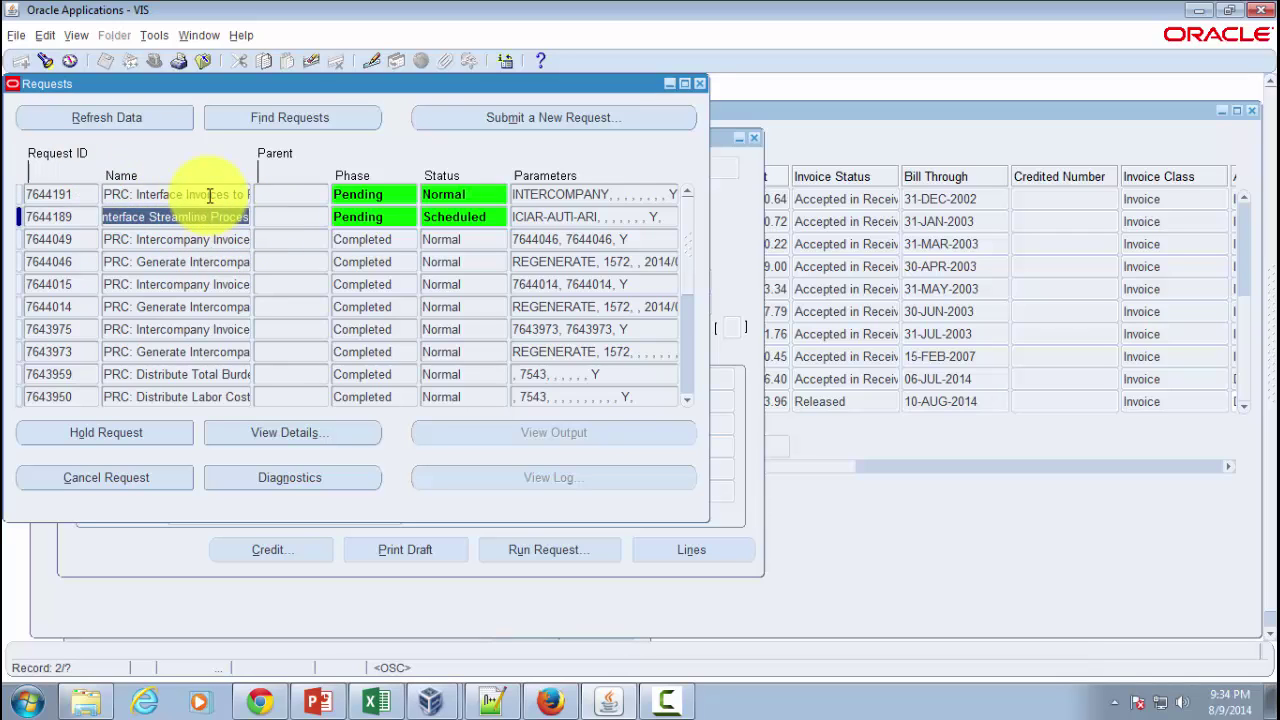
left_click(171, 194)
left_click_drag(157, 194, 265, 196)
left_click(210, 191)
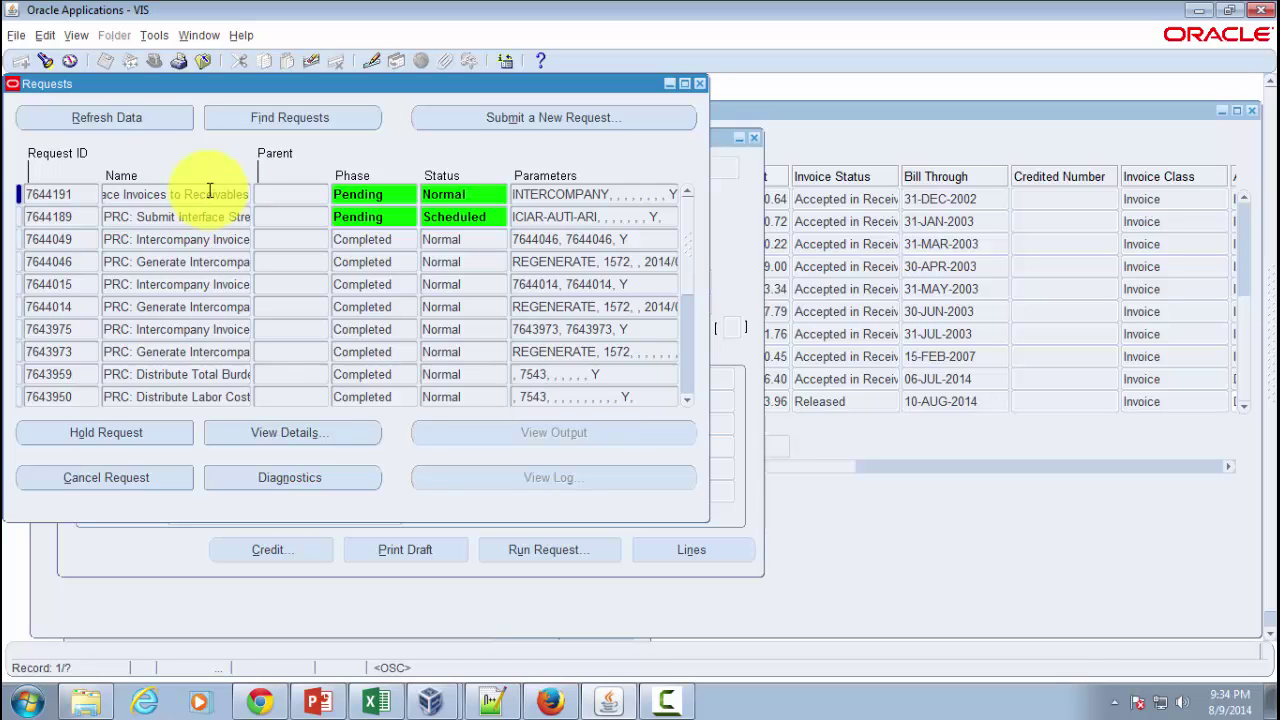
left_click(102, 122)
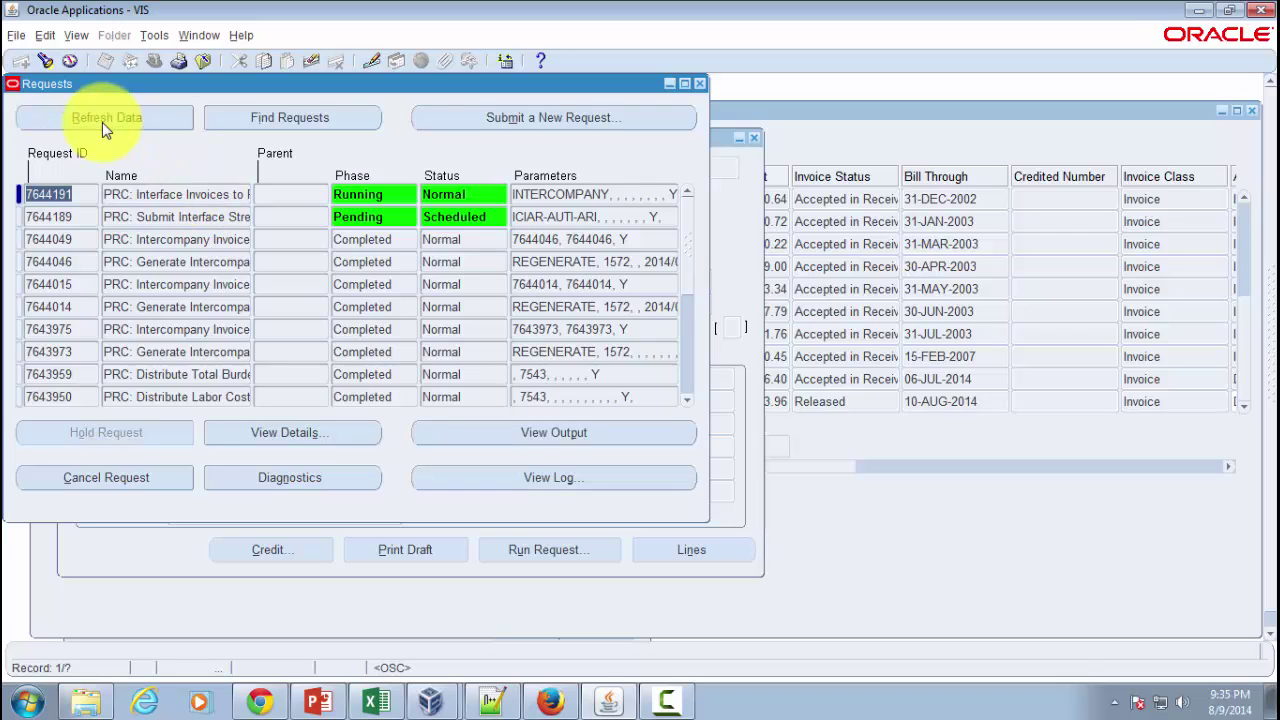
left_click(102, 122)
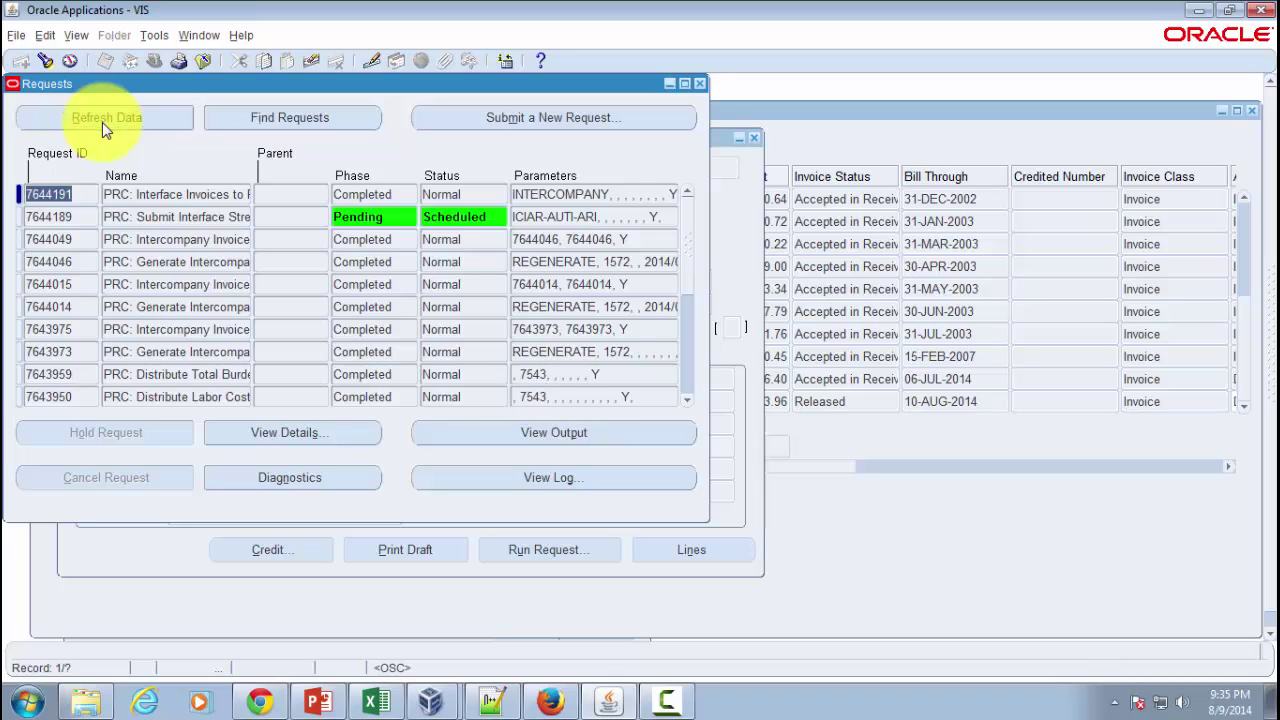
- Refresh until Autoinvoice Import 7644194 and PRC: Tieback Invoices 7644201 both show Completed, Normal
left_click(102, 122)
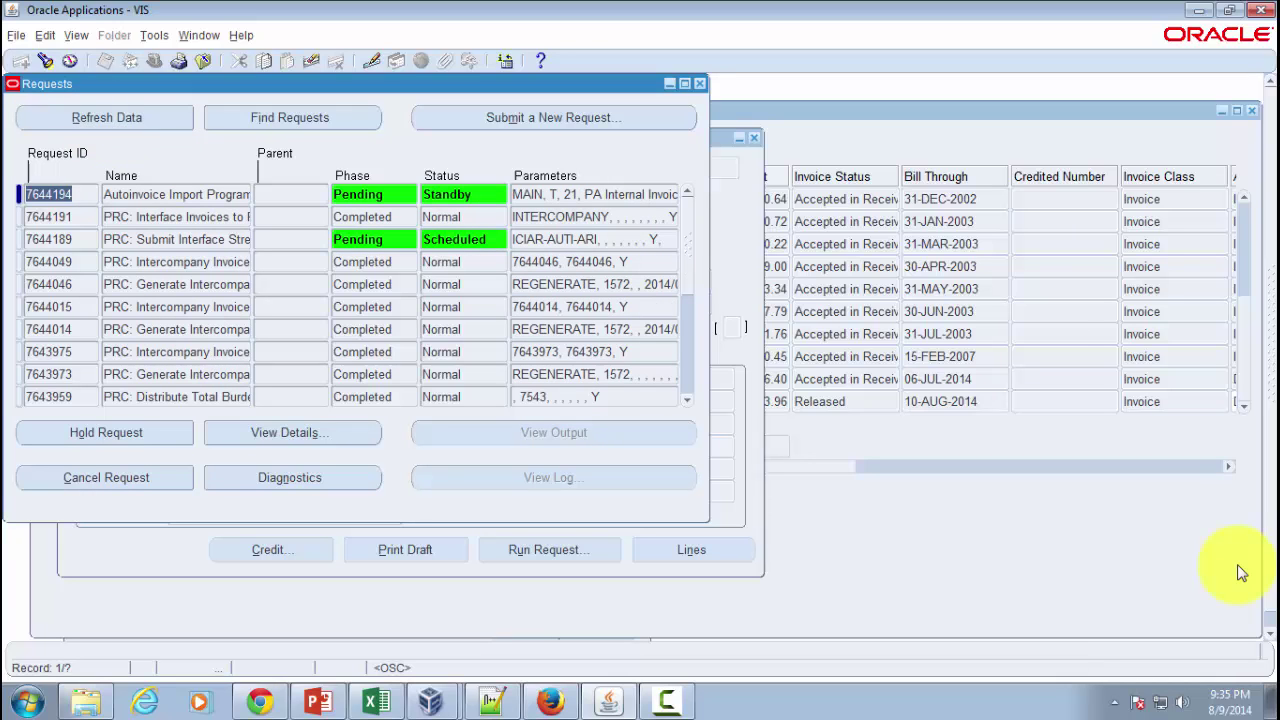
left_click(103, 120)
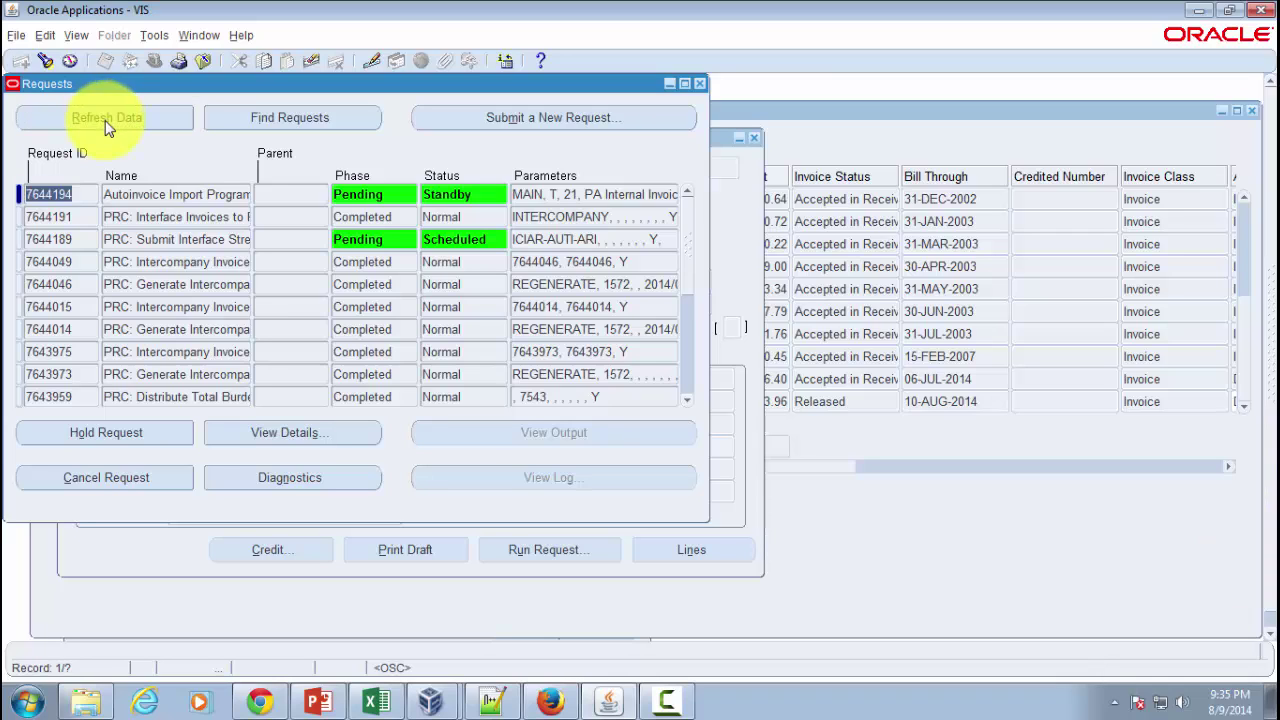
left_click(90, 120)
left_click(145, 123)
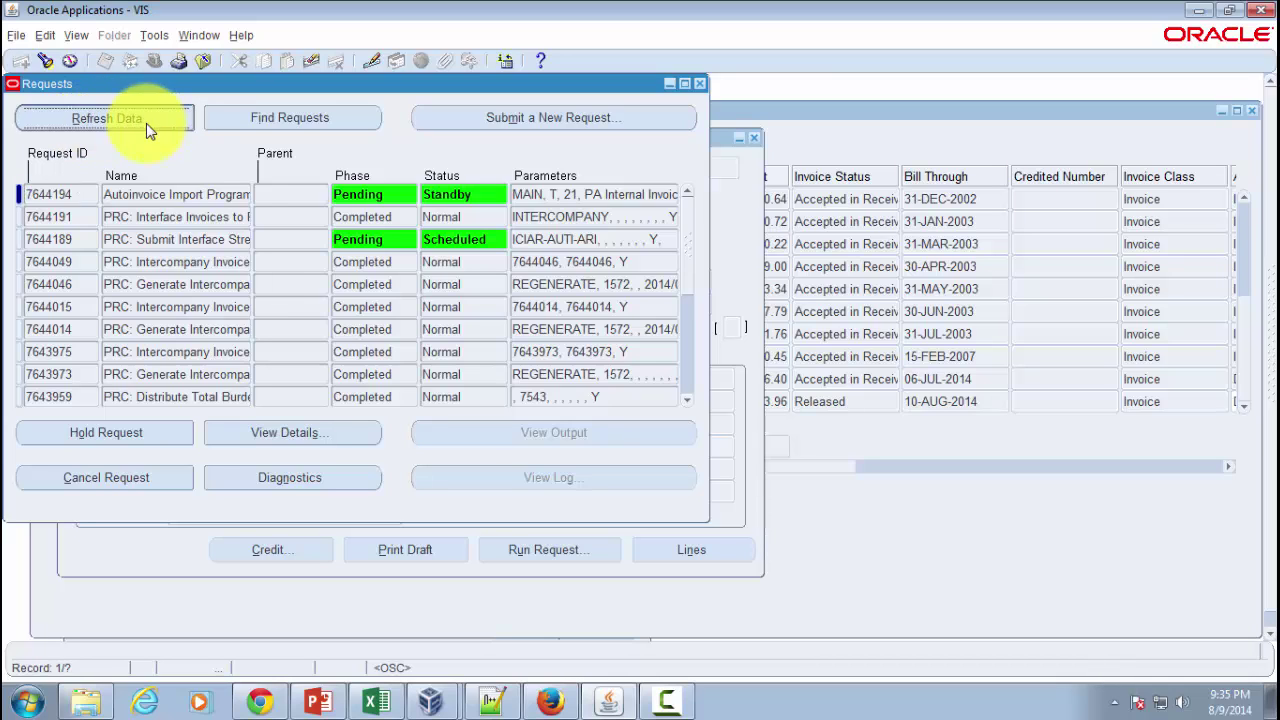
left_click(87, 123)
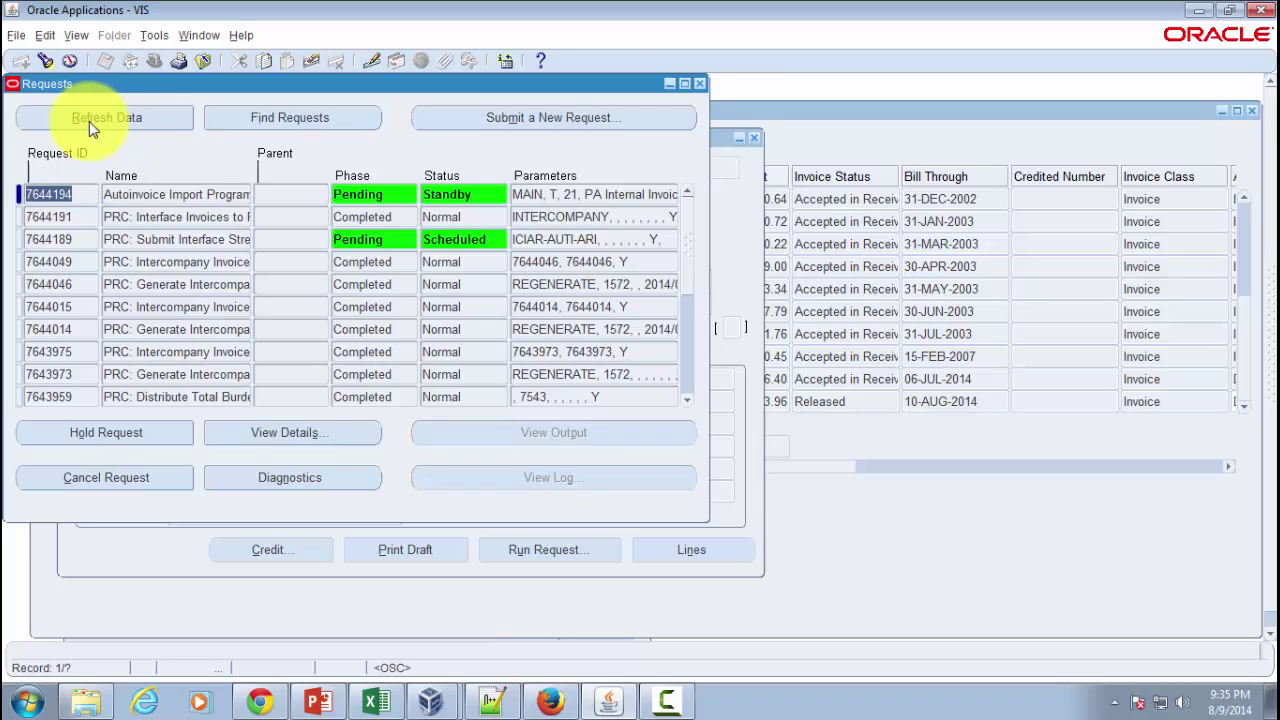
left_click(89, 121)
left_click(100, 124)
left_click(89, 121)
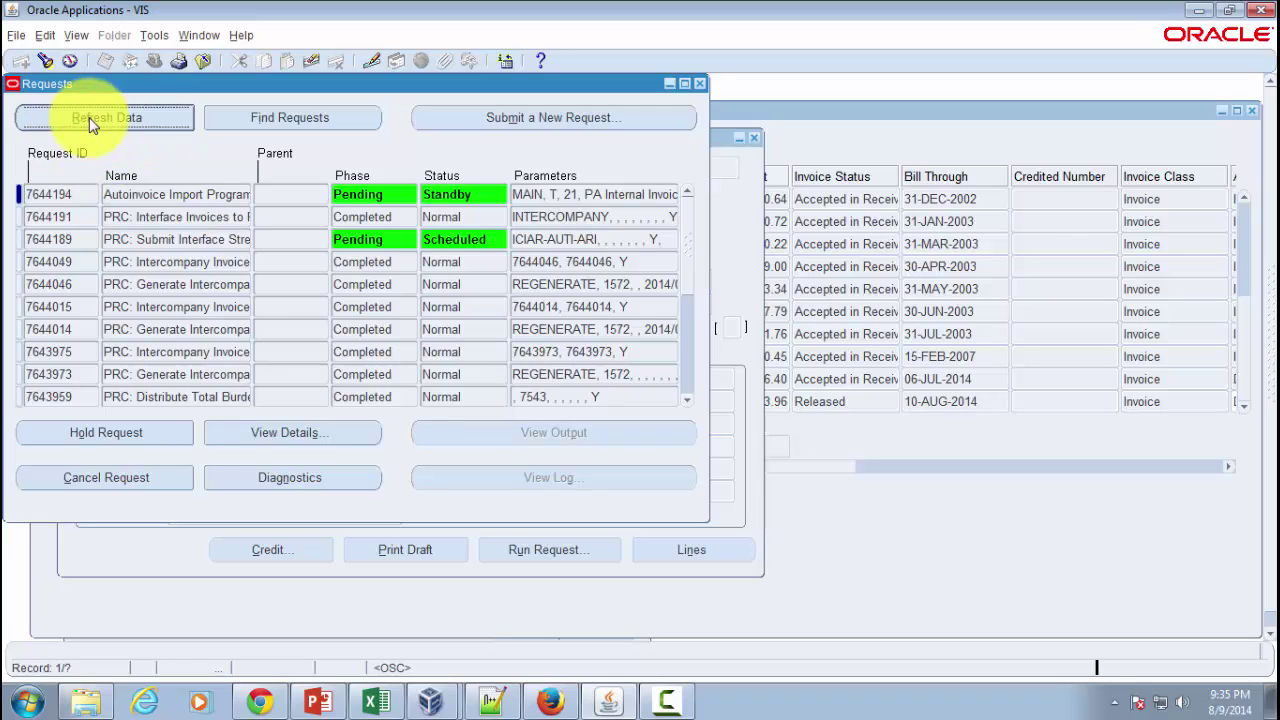
left_click(89, 121)
left_click(89, 121)
left_click(89, 121)
left_click(89, 121)
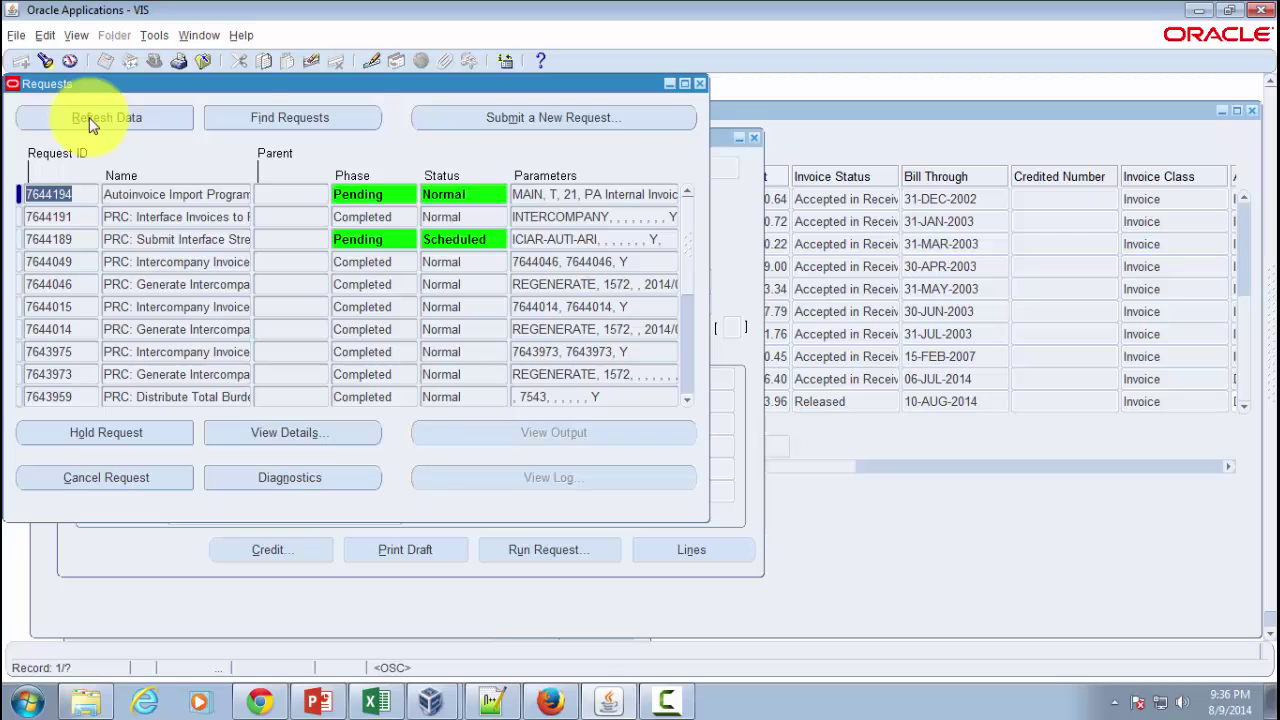
left_click(90, 123)
left_click(90, 123)
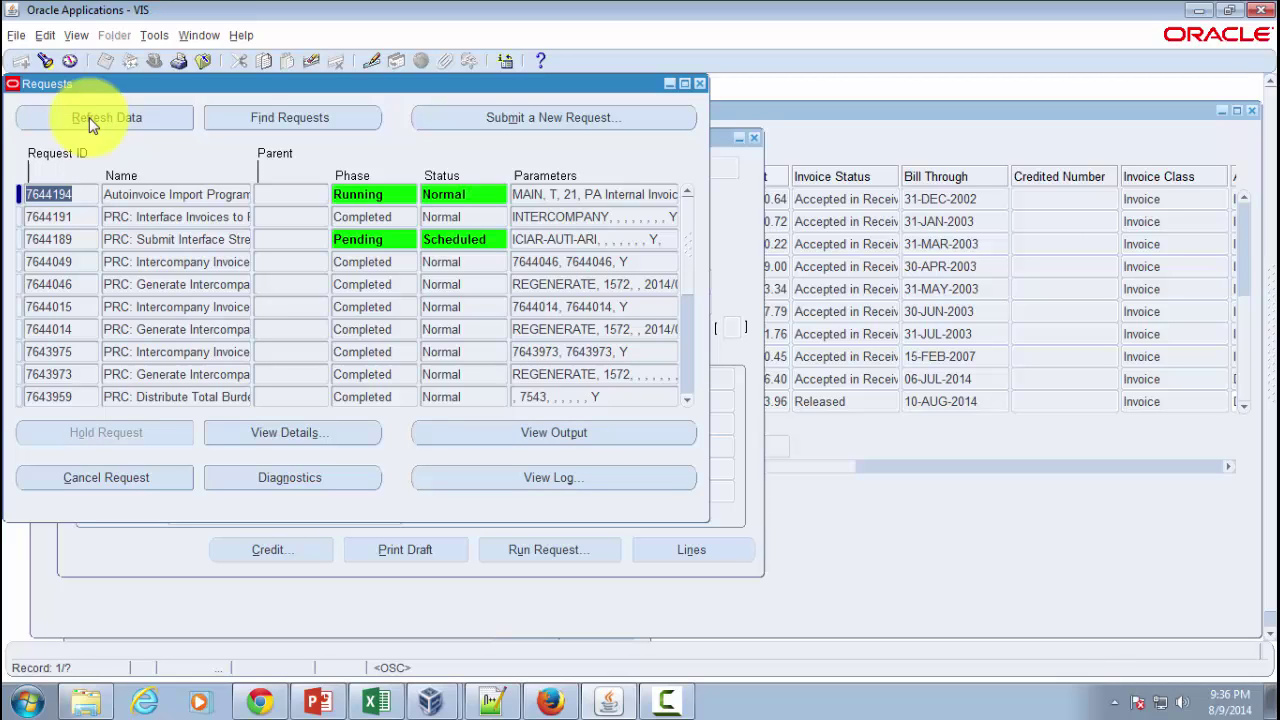
left_click(90, 123)
left_click(90, 123)
left_click(90, 123)
left_click(90, 123)
left_click(90, 123)
left_click(90, 123)
left_click(90, 123)
left_click(90, 123)
left_click(90, 123)
left_click(90, 123)
left_click(90, 123)
left_click(90, 122)
left_click(90, 122)
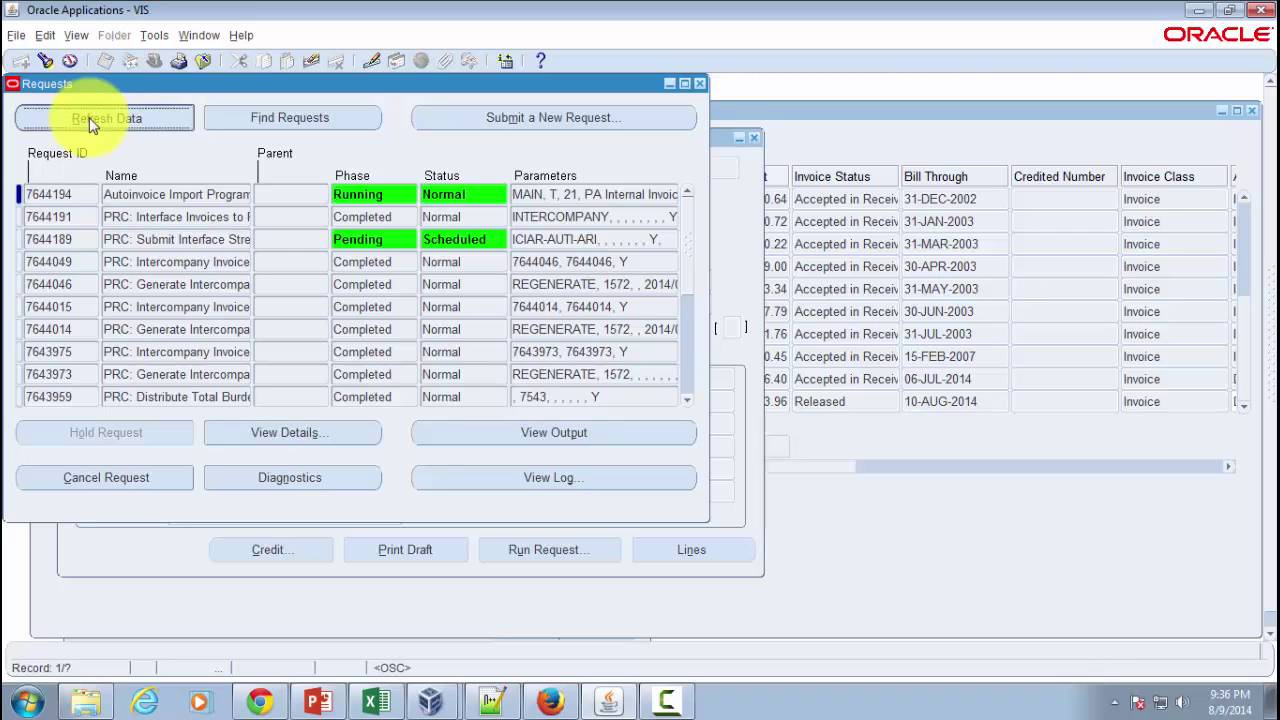
left_click(90, 122)
left_click(90, 122)
left_click(90, 122)
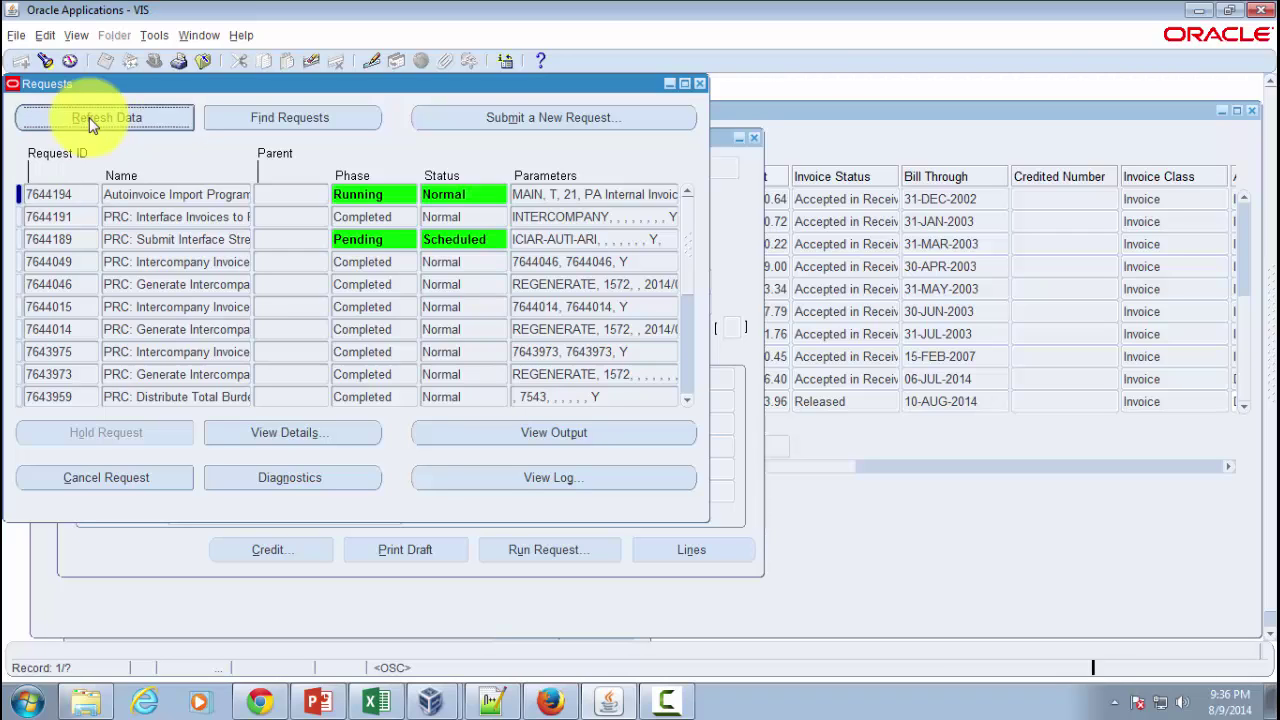
left_click(90, 122)
left_click(90, 122)
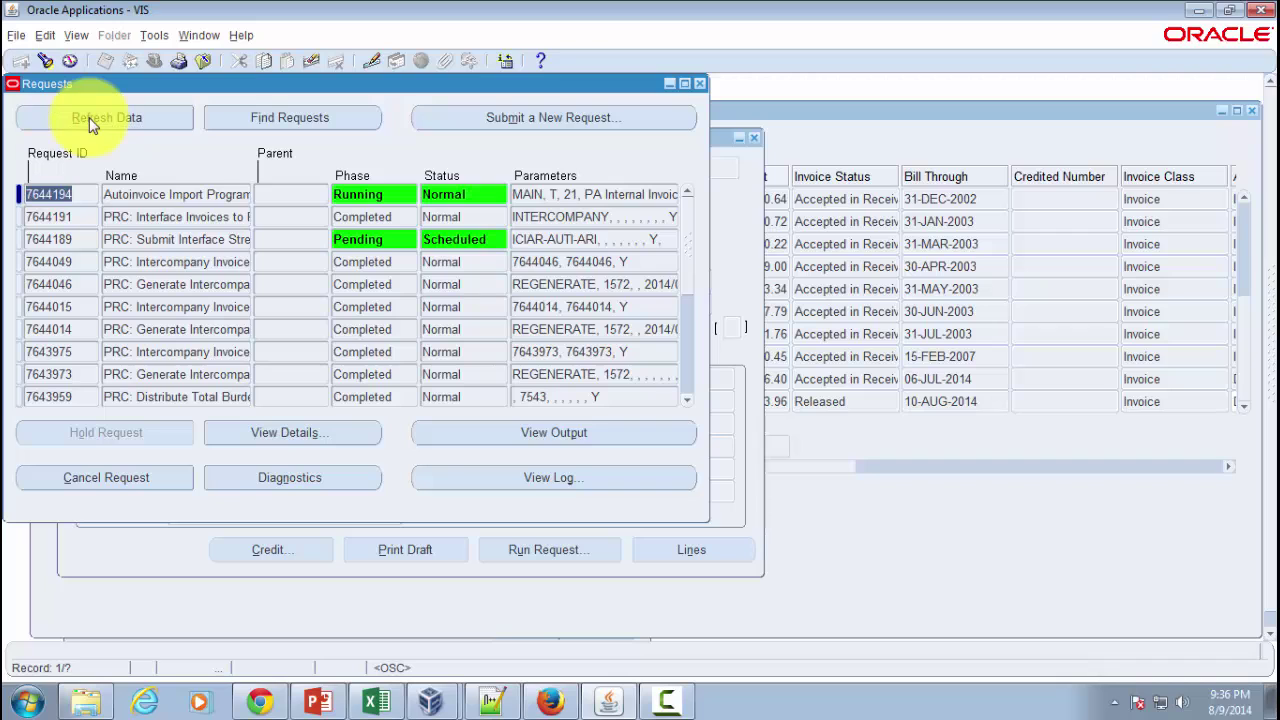
left_click(89, 120)
left_click(89, 120)
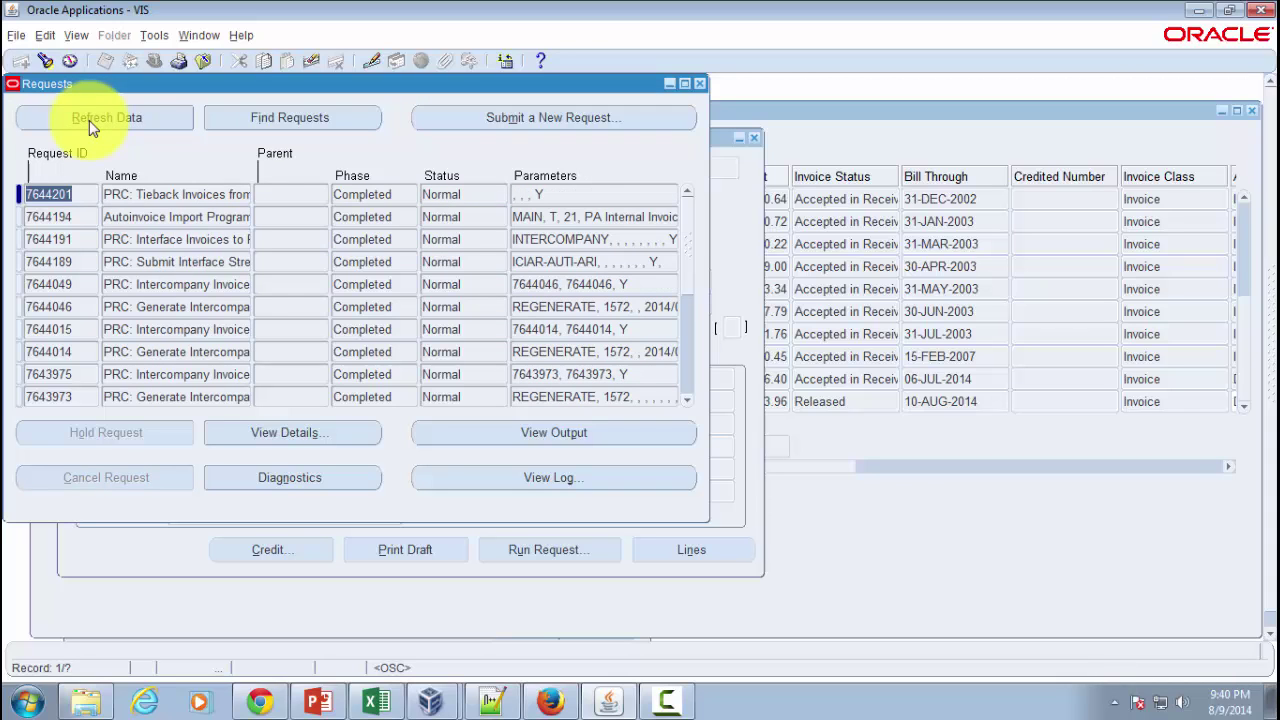
- Open the output report of AutoInvoice Import request 7644194 in Firefox
left_click(171, 217)
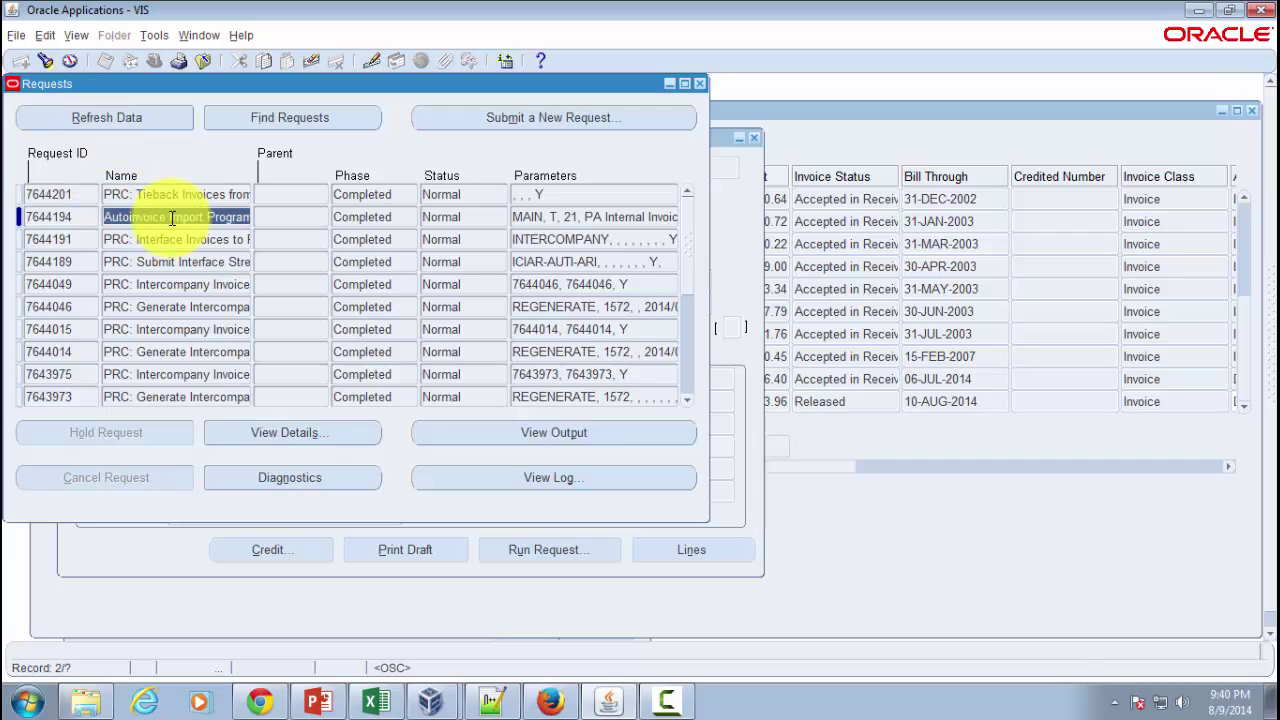
left_click(161, 217)
left_click_drag(161, 217, 263, 214)
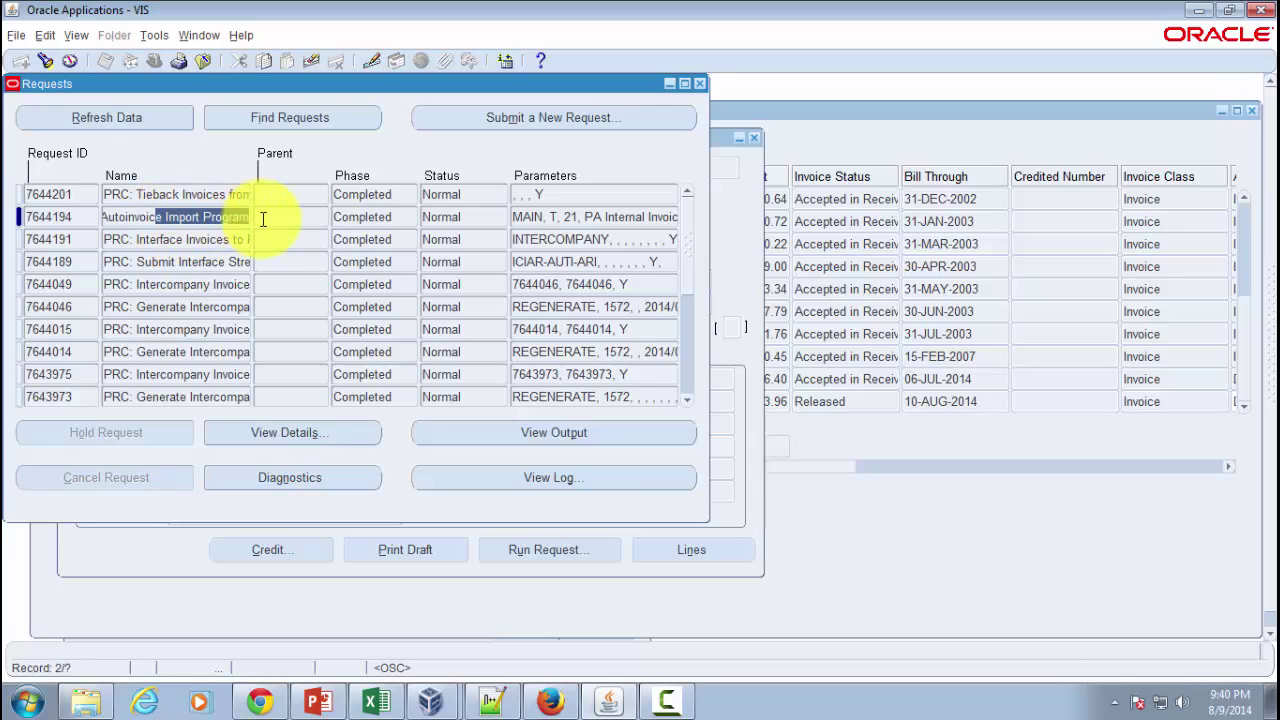
left_click(554, 433)
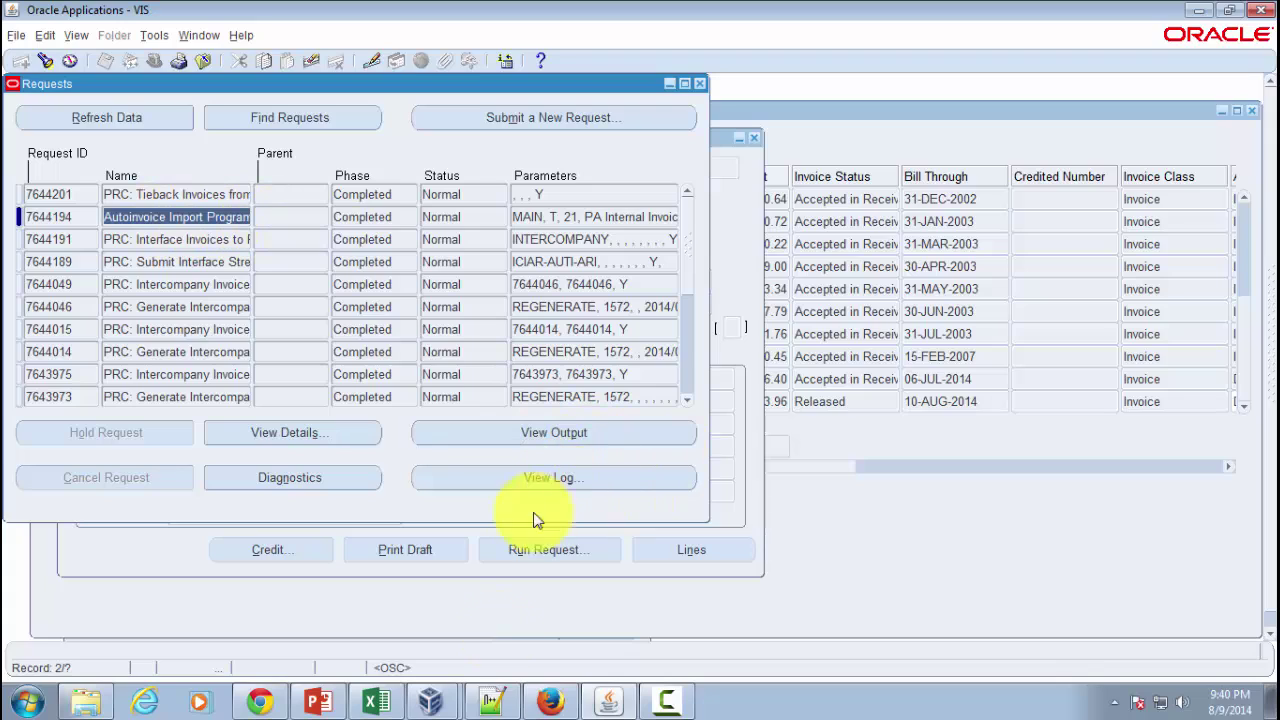
left_click(550, 700)
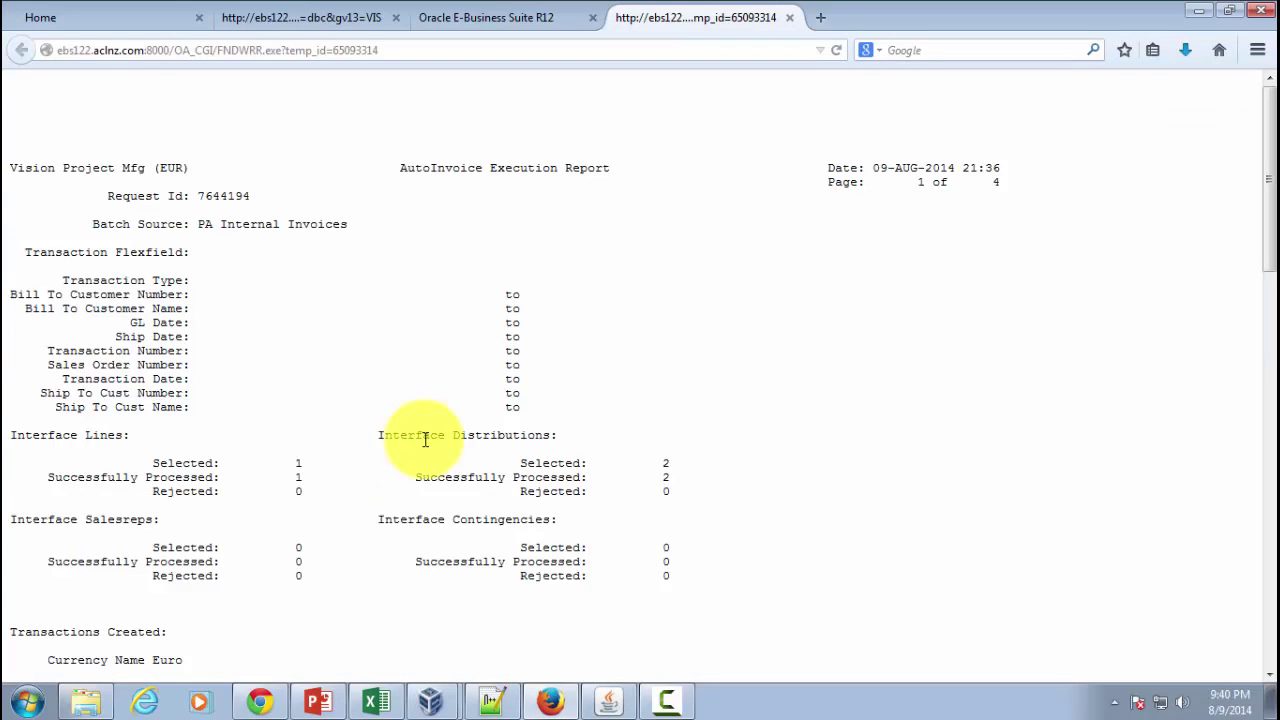
- Check the report's 1 line, 2 distributions and 4,290.99 invoice with no exceptions, then close it
double_click(300, 464)
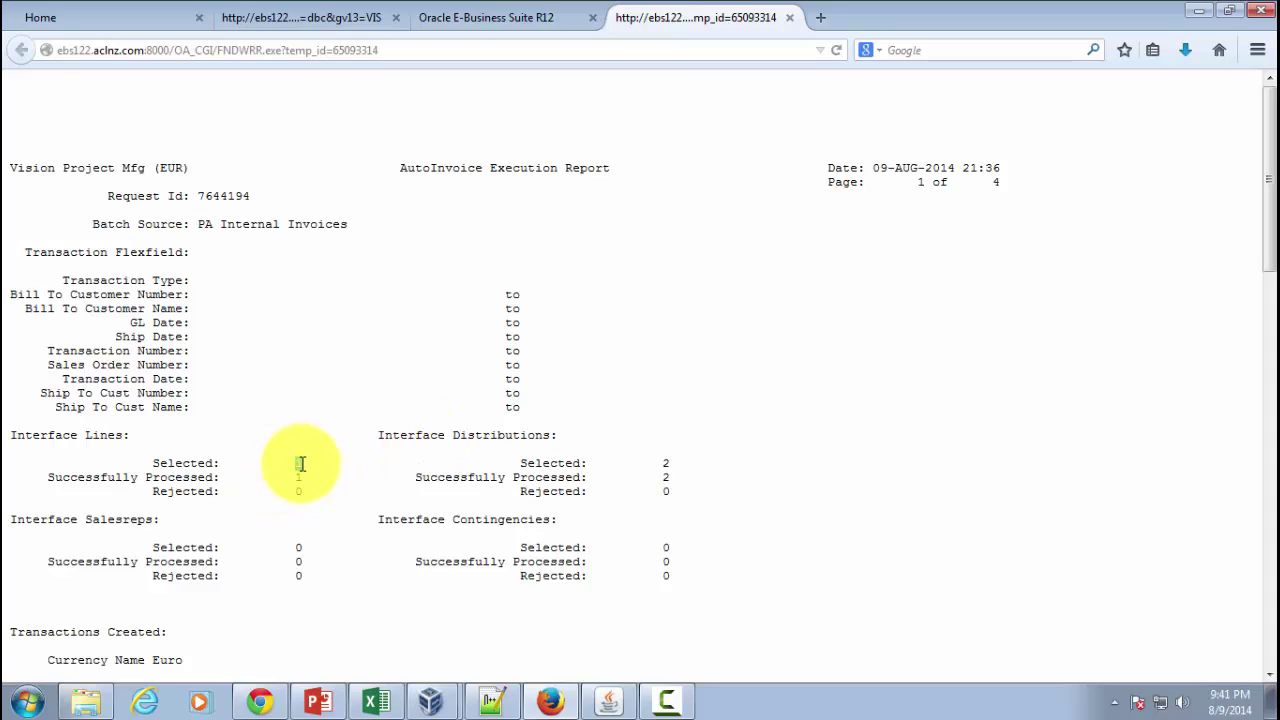
double_click(666, 463)
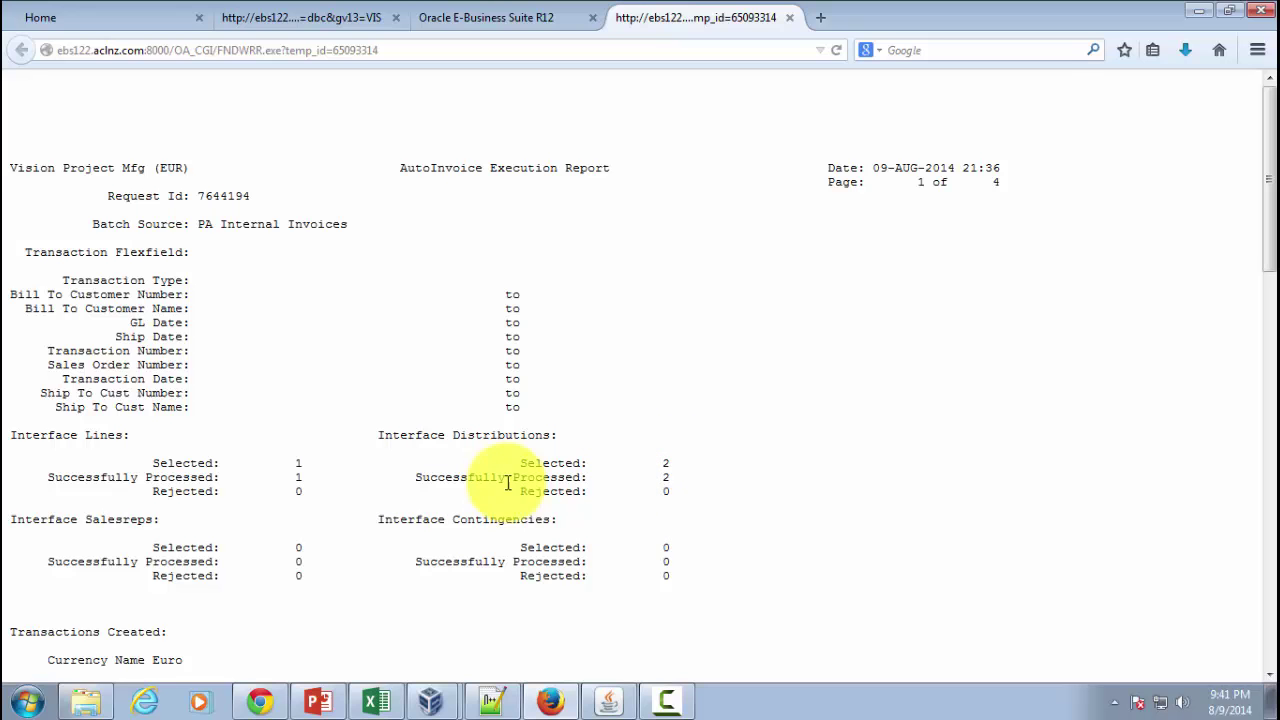
scroll(690, 535, "down", 4)
scroll(693, 533, "down", 2)
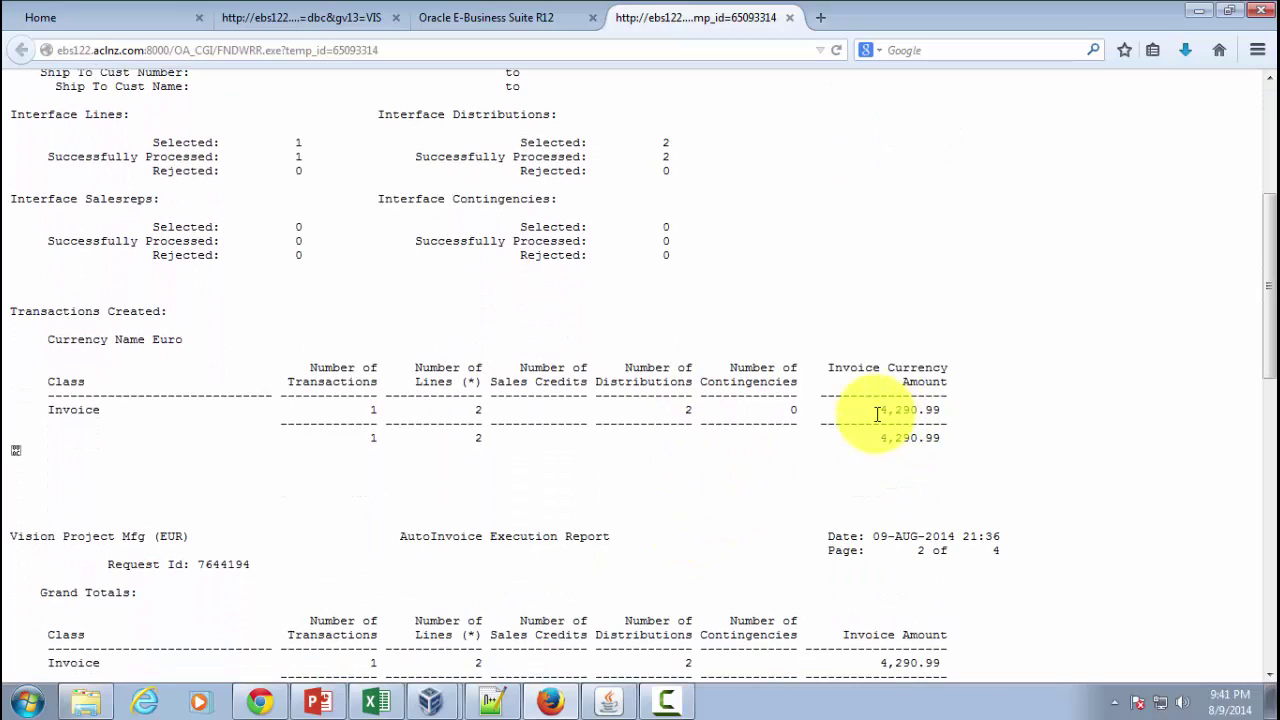
scroll(835, 490, "down", 9)
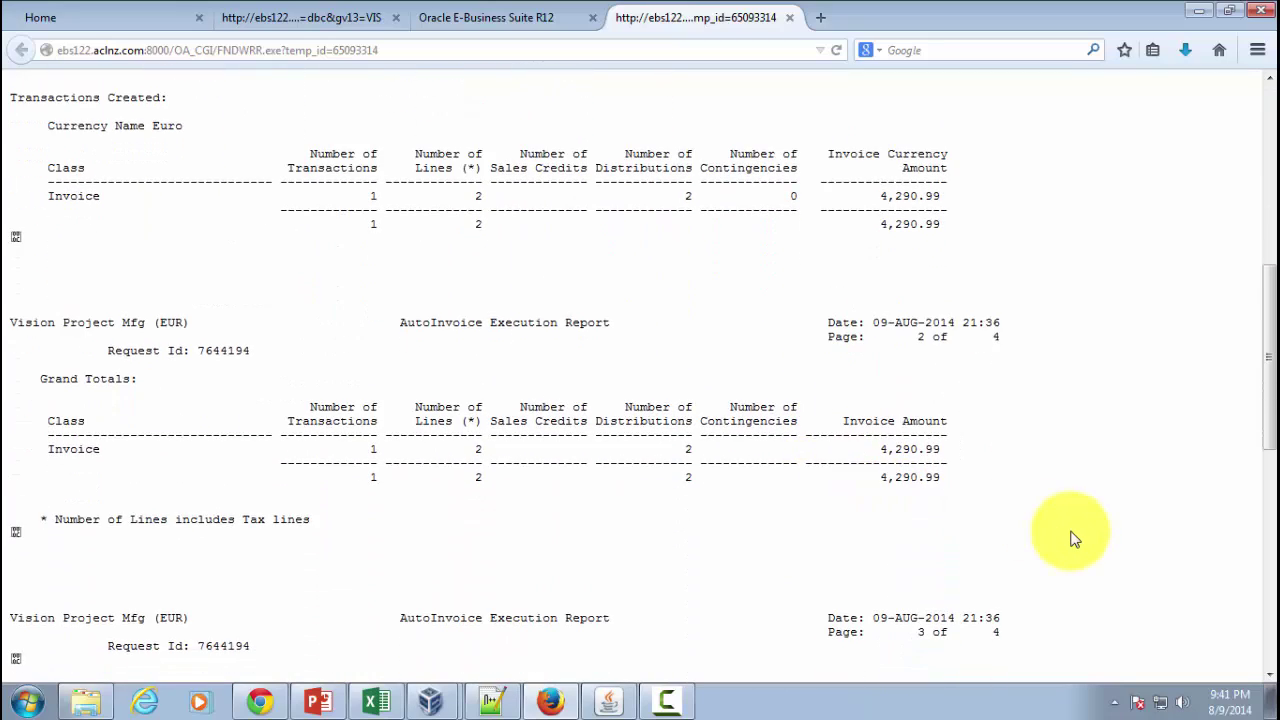
scroll(1073, 538, "down", 8)
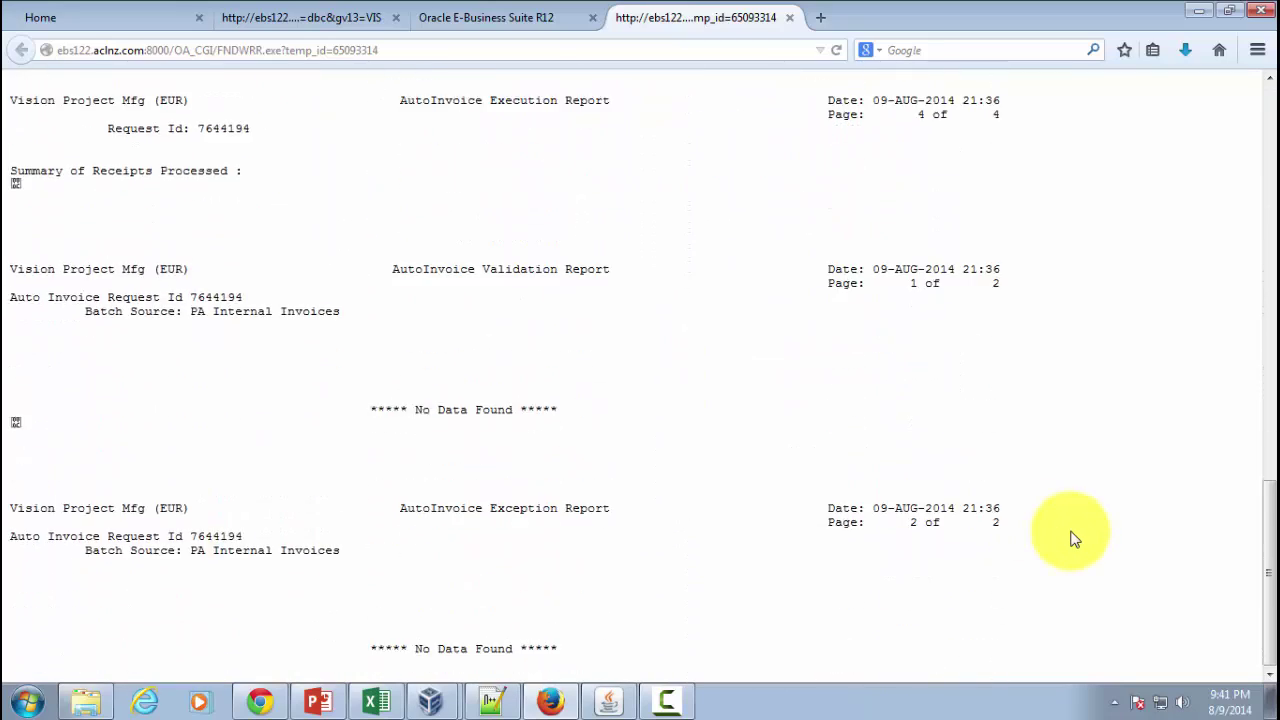
left_click(788, 18)
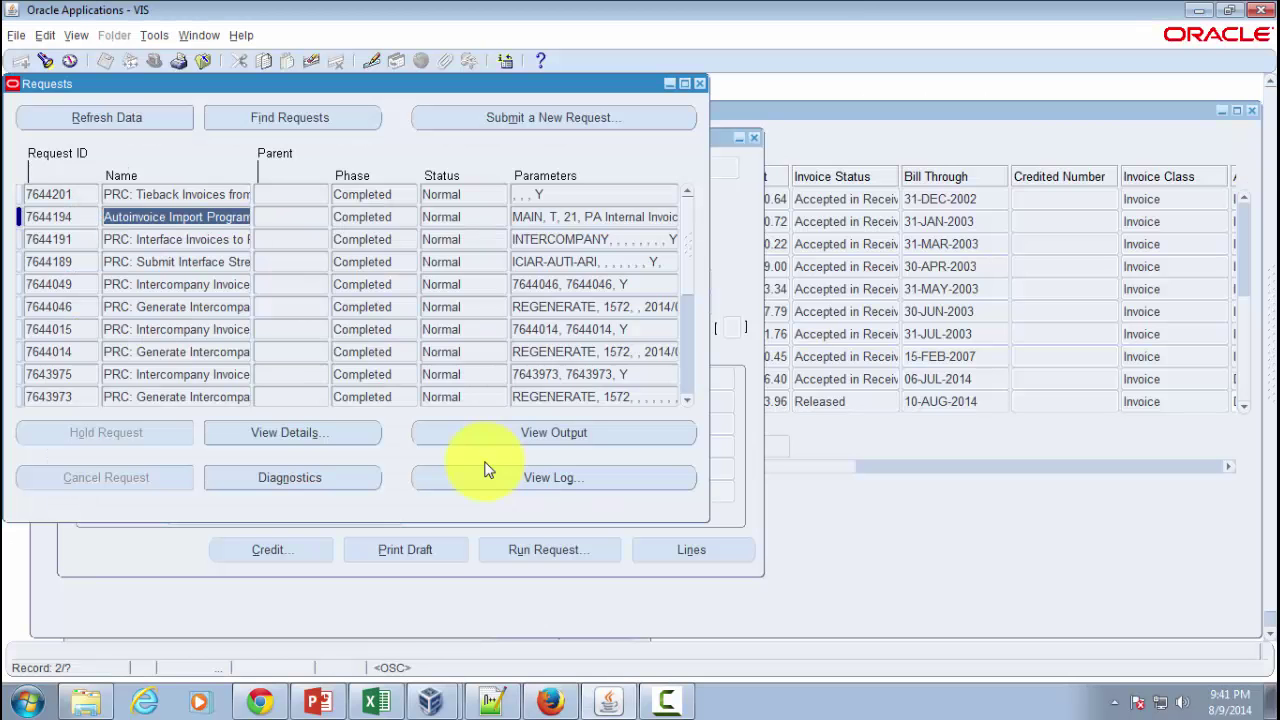
- Open tieback request 7644201's output and confirm AR reference DM4-12345 for invoice 19
left_click(190, 197)
left_click_drag(149, 195, 271, 200)
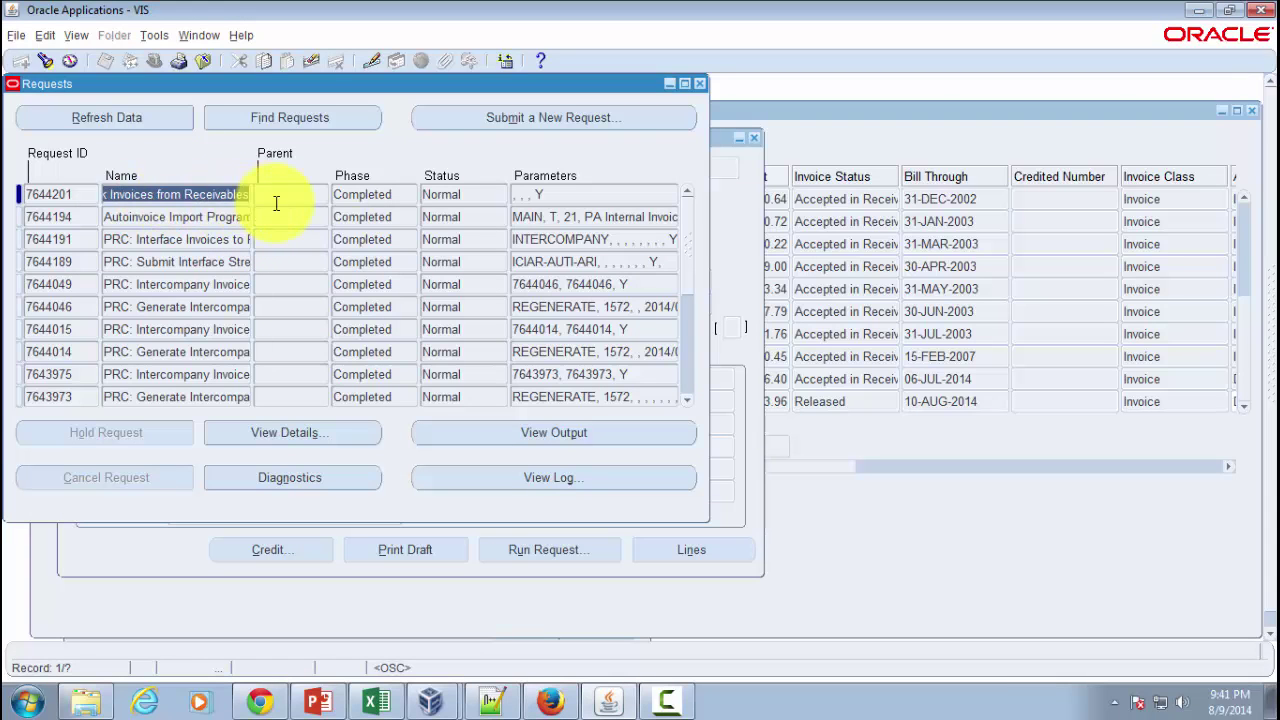
left_click(575, 444)
left_click(548, 697)
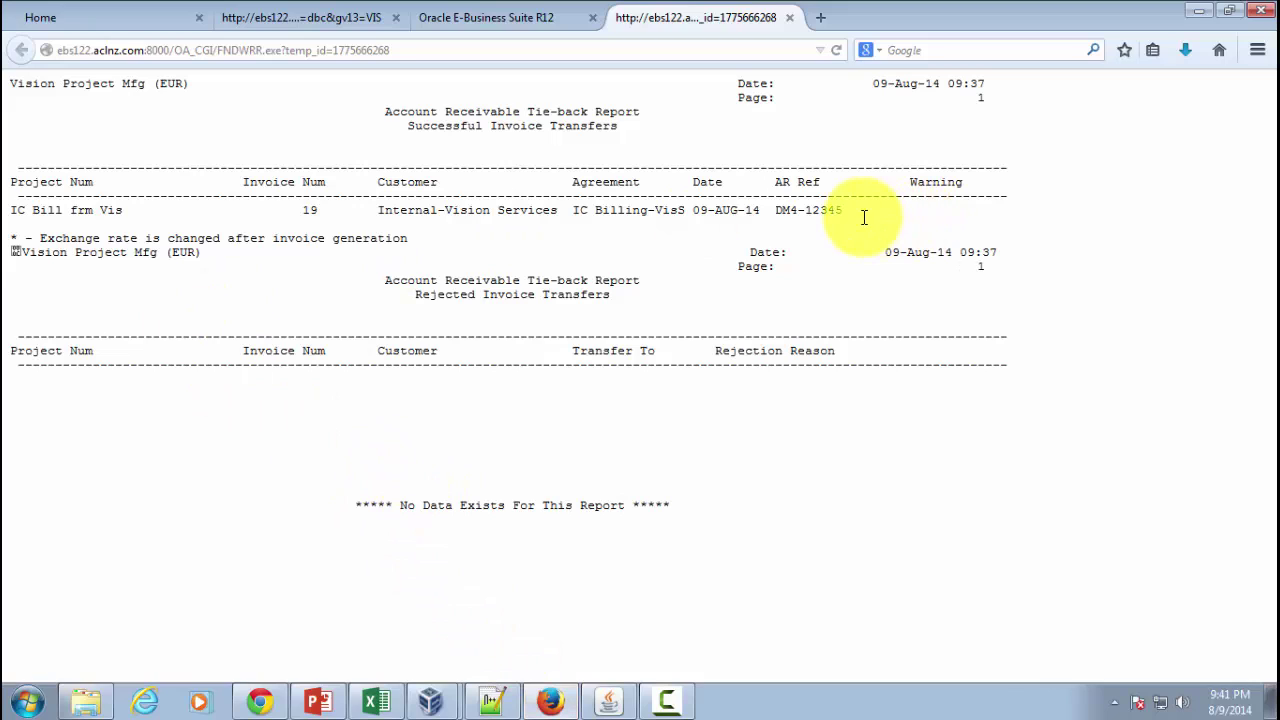
left_click_drag(777, 210, 838, 210)
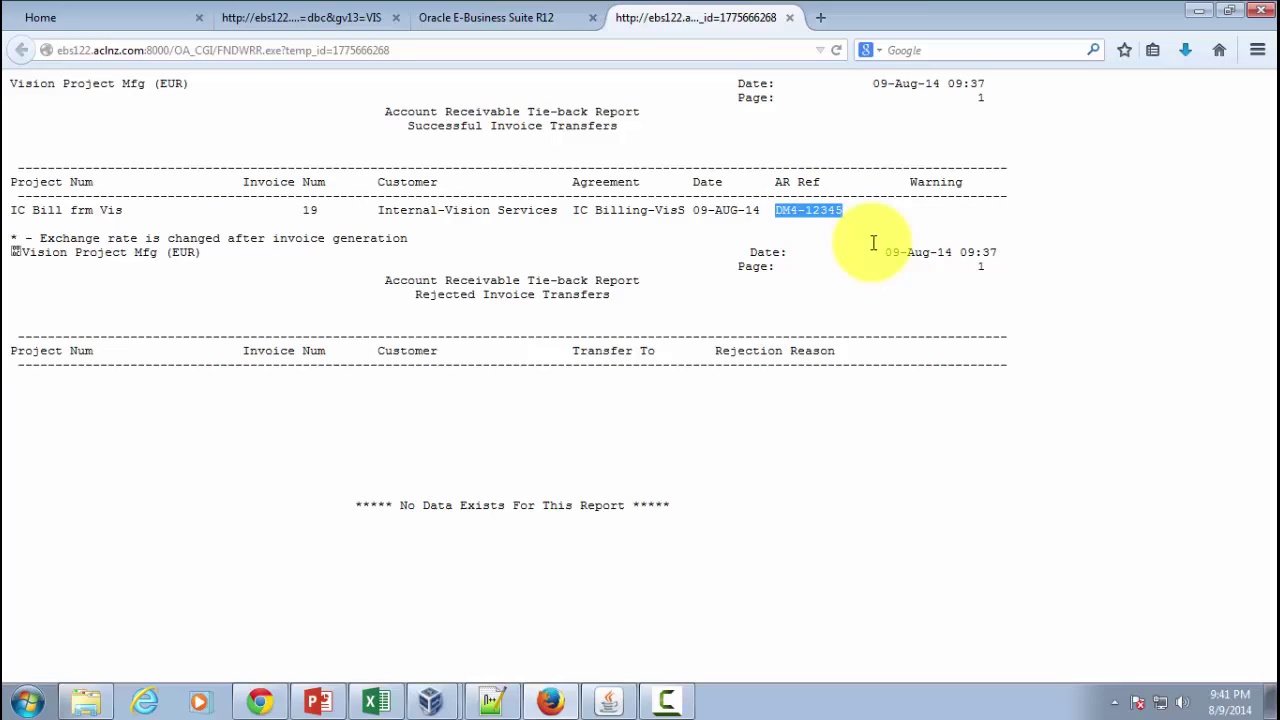
- Close the tie-back report and the Requests, Invoice, Invoice Summary and Find Invoices windows
left_click(790, 18)
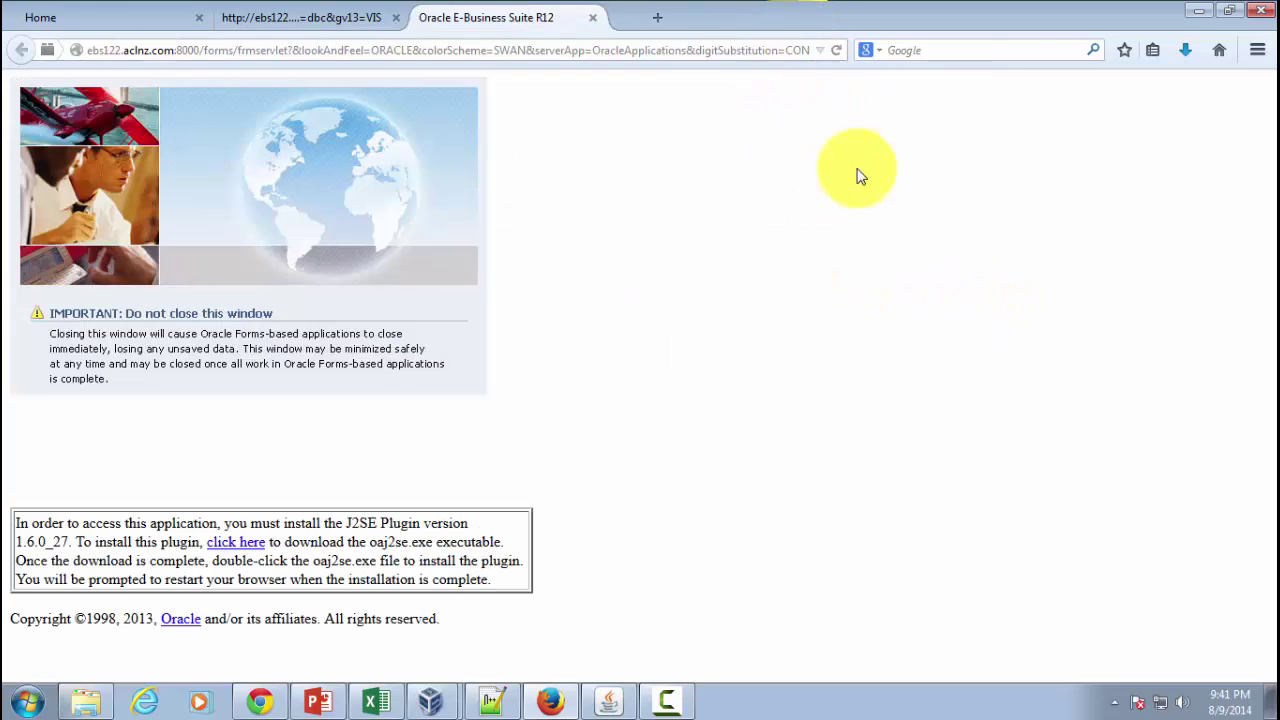
left_click(608, 703)
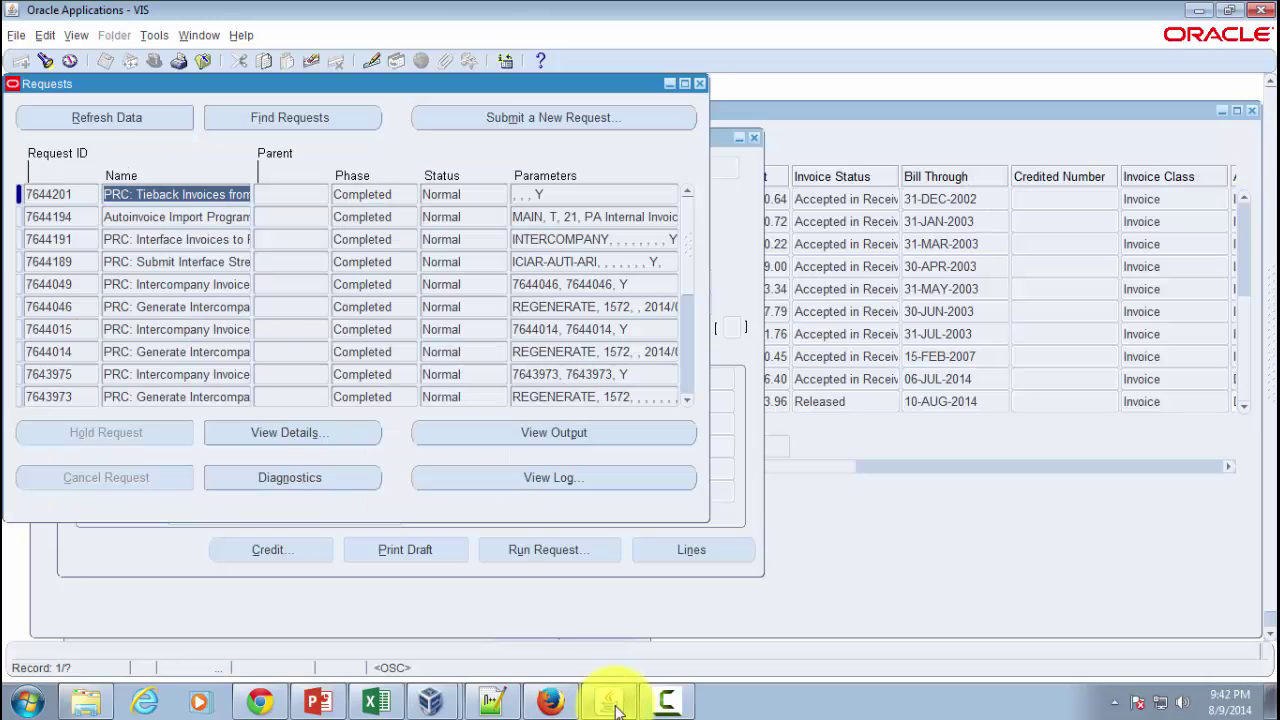
left_click(700, 84)
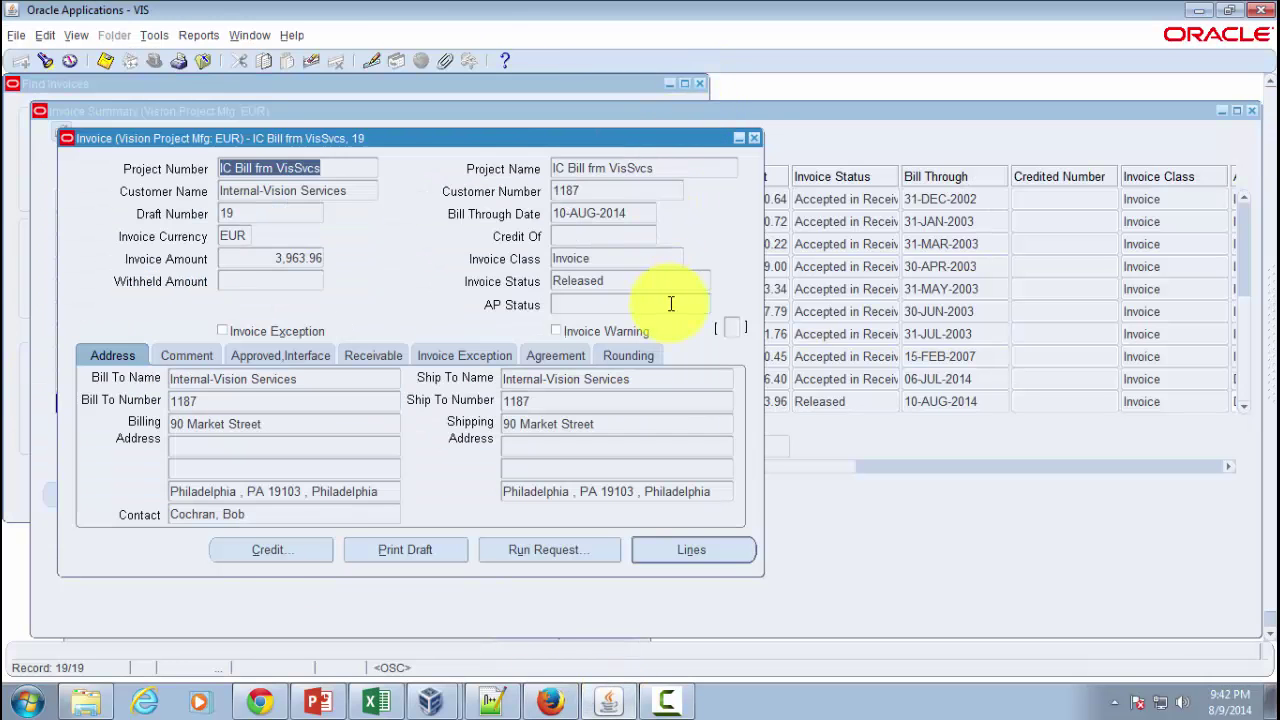
left_click(755, 140)
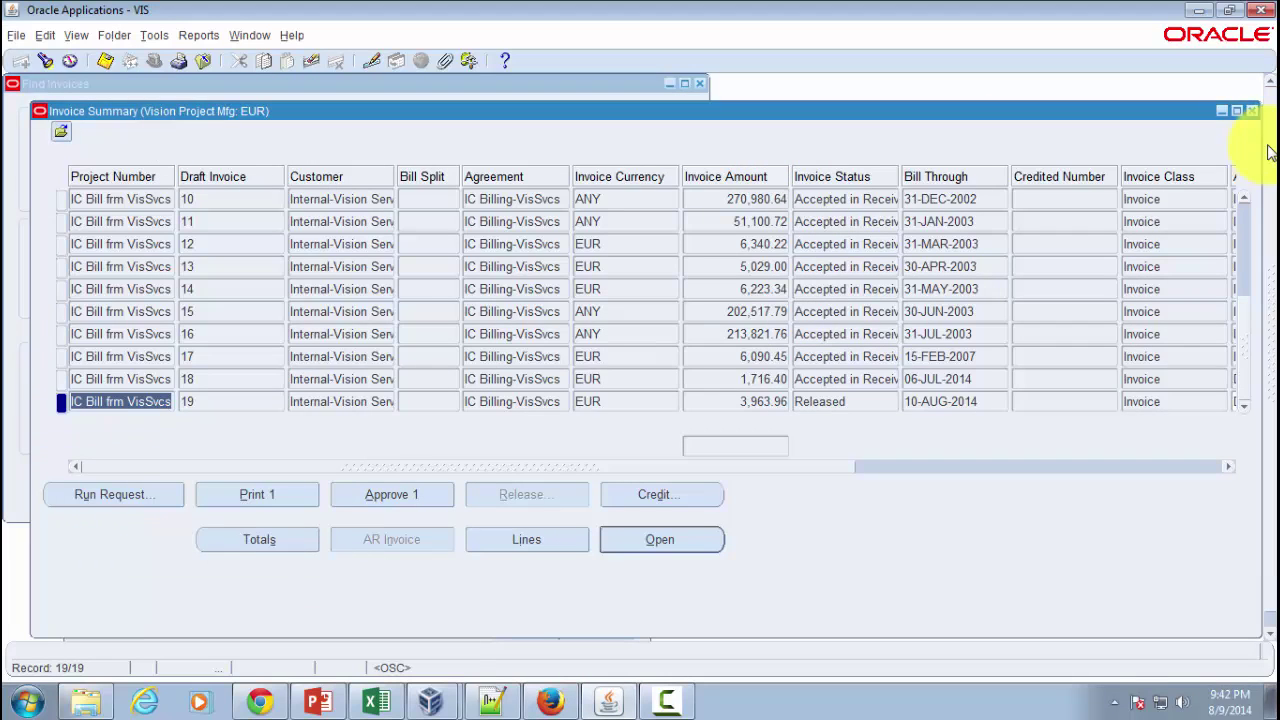
left_click(1250, 111)
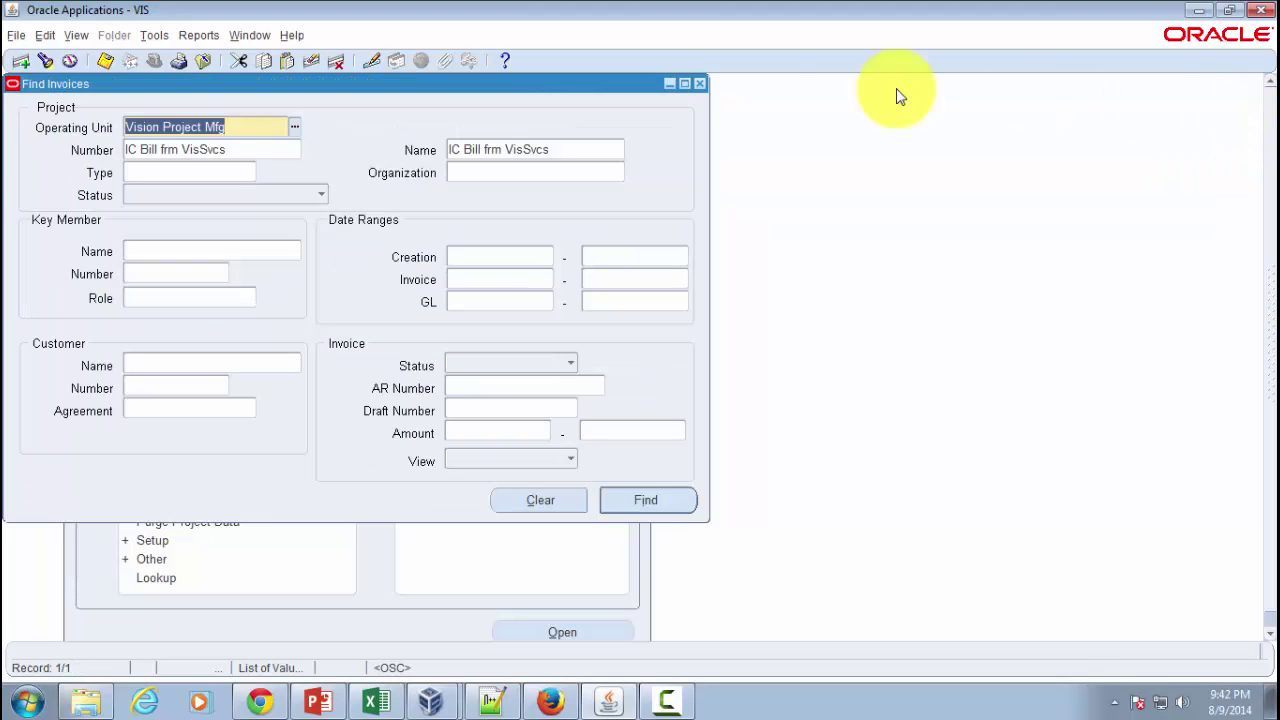
left_click(700, 84)
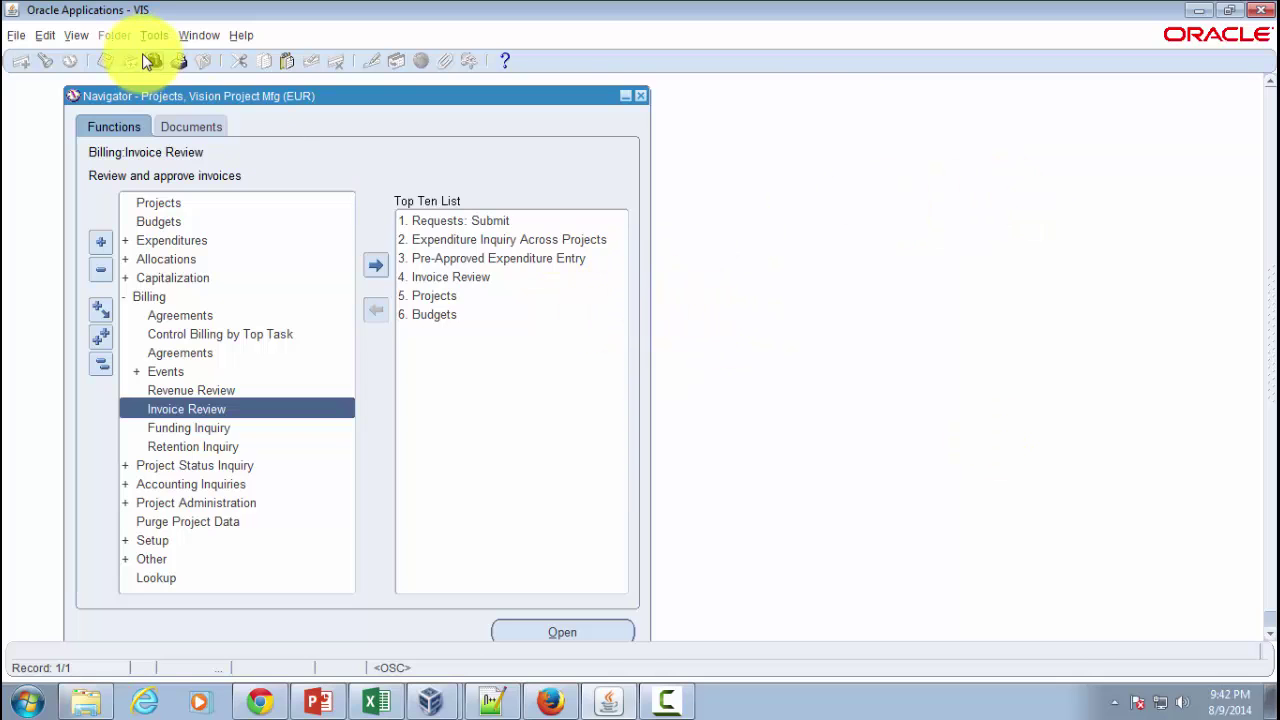
- Switch to Receivables, Vision Project Mfg (EUR) and open Transactions Summary
left_click(179, 61)
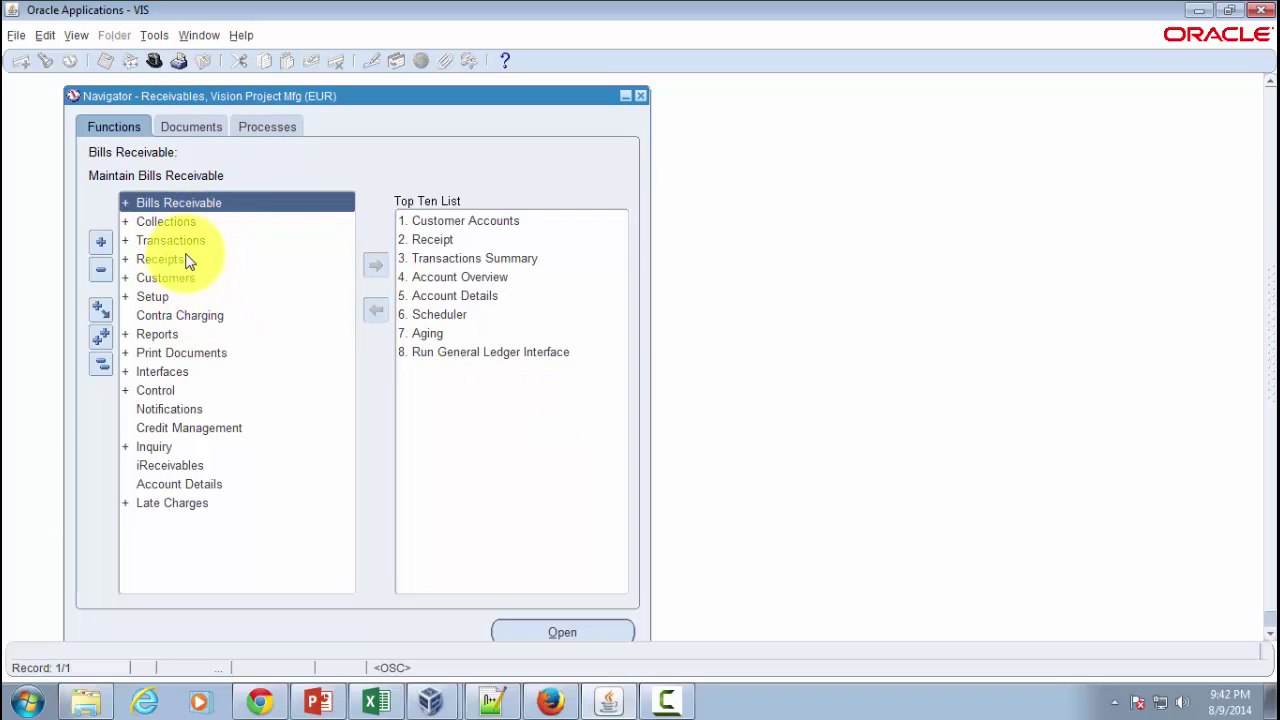
double_click(188, 242)
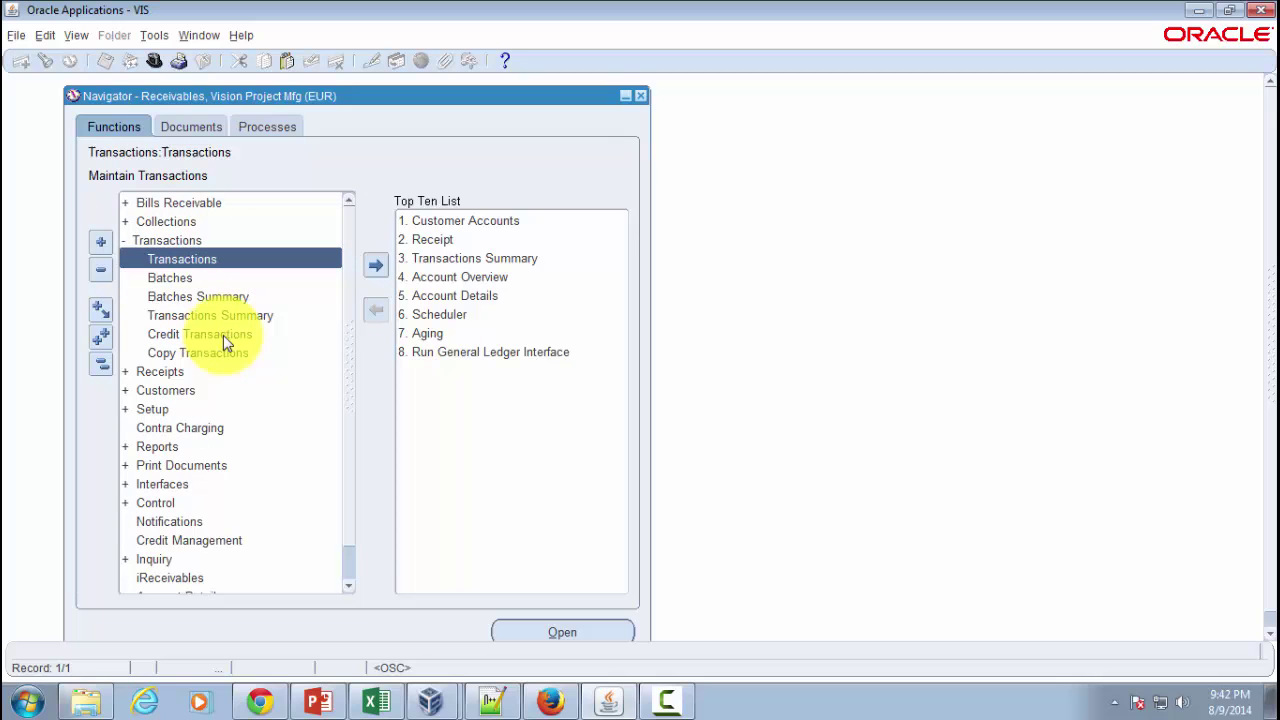
double_click(249, 316)
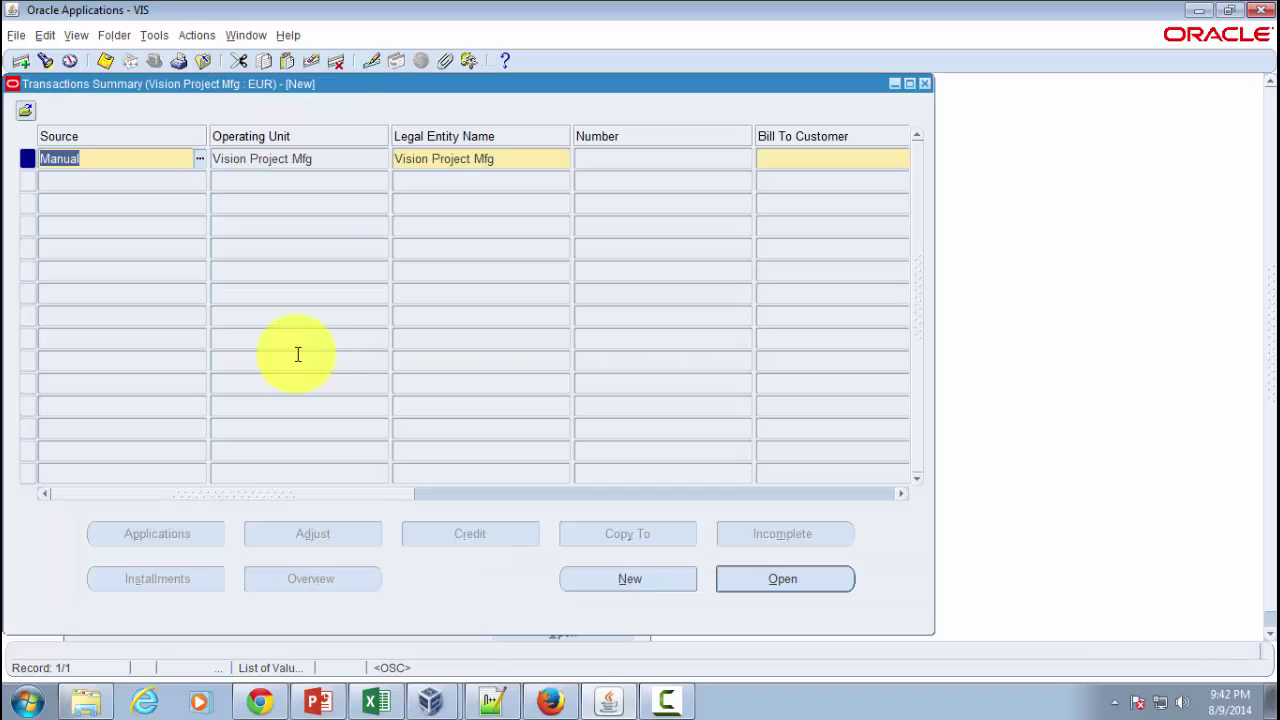
- Search for transaction number DM4-12345
left_click(45, 61)
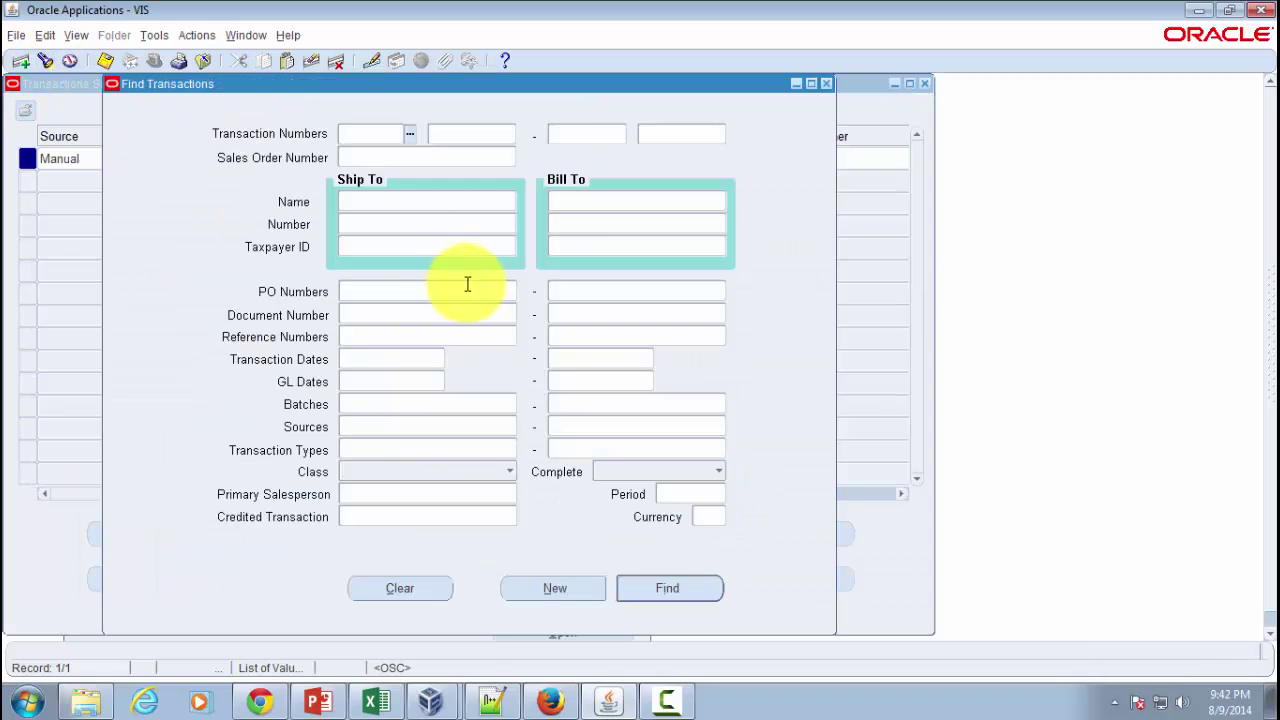
left_click(486, 134)
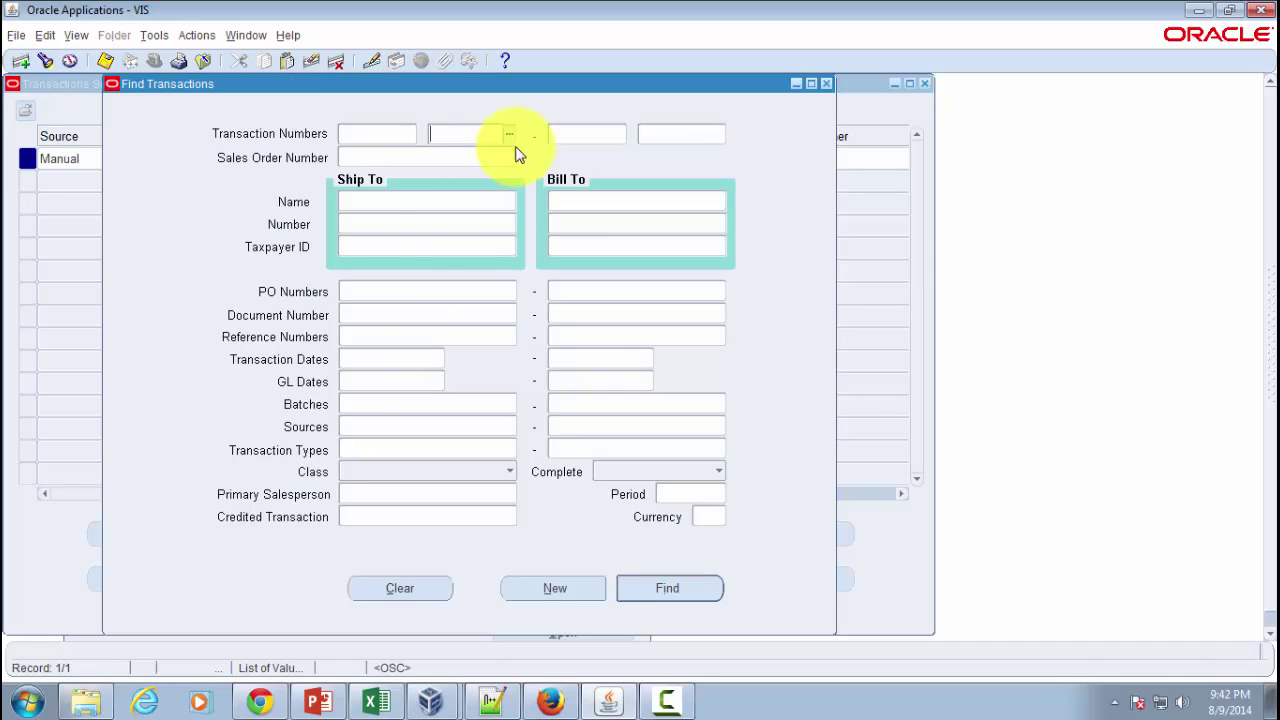
type("DM4-12345")
key("Tab")
left_click(690, 588)
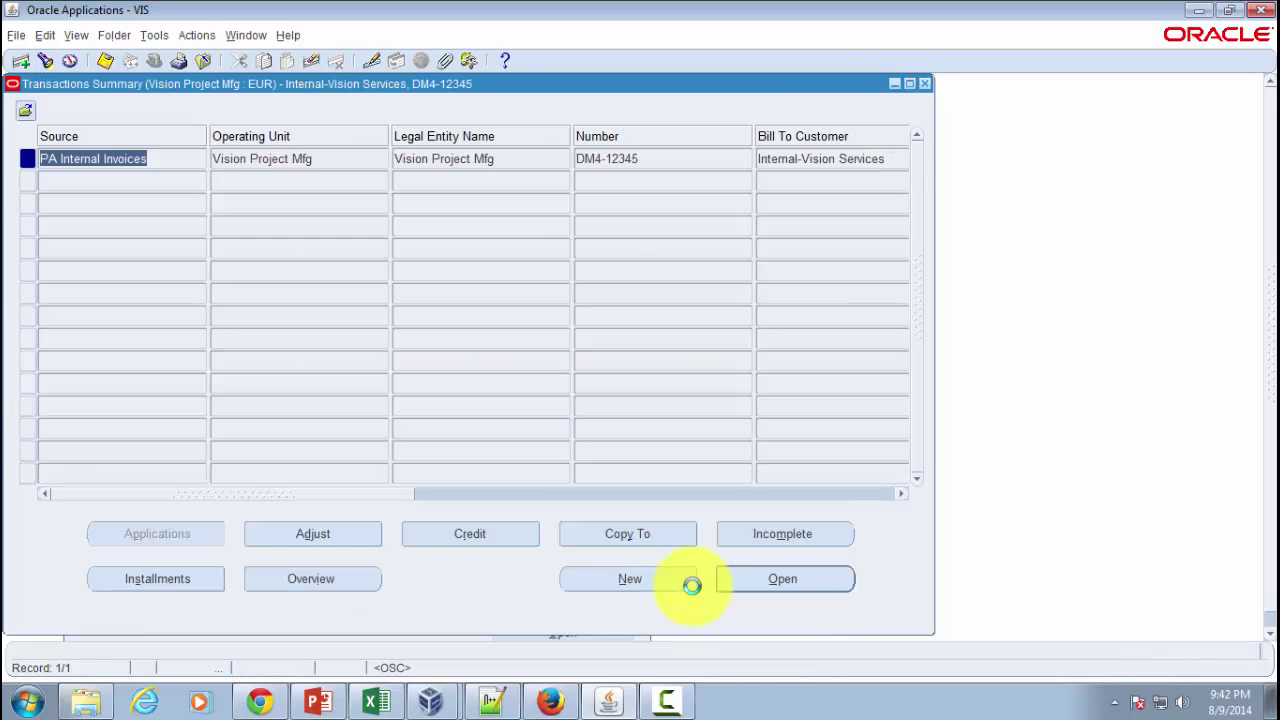
- Check the PA Internal Invoices, Vision Project Mfg result and open it in full detail
left_click(171, 163)
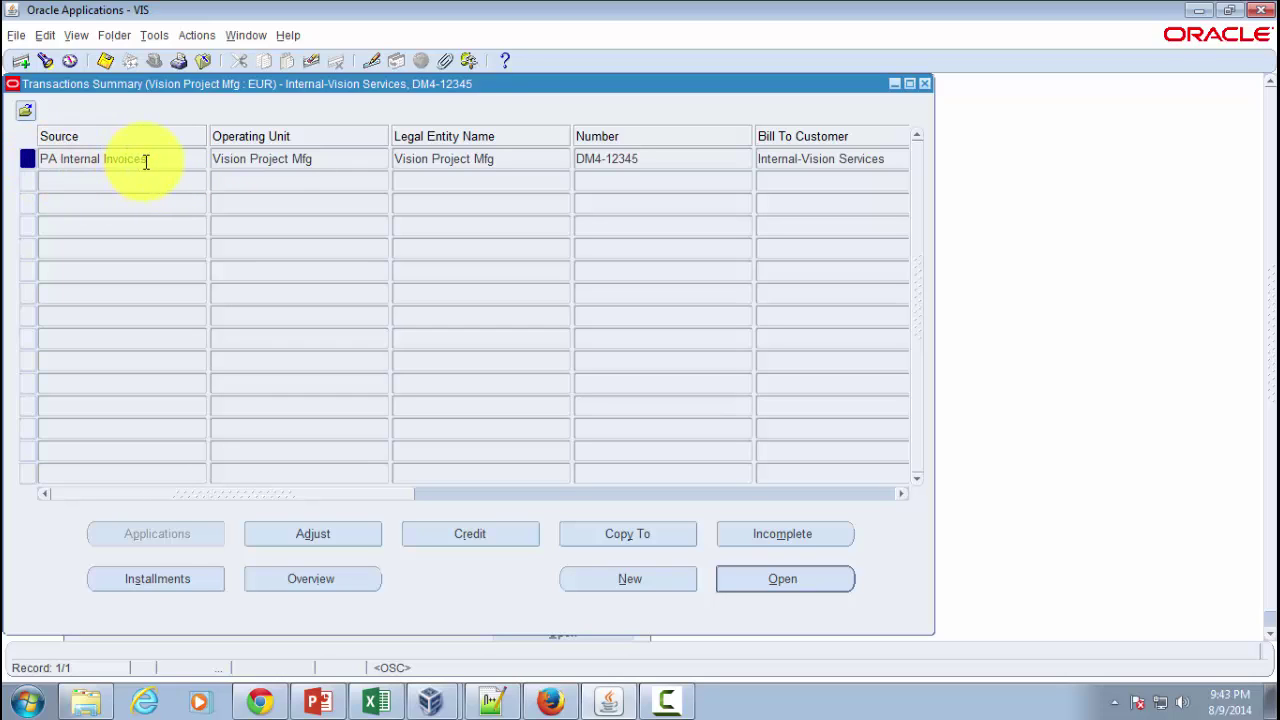
left_click(330, 160)
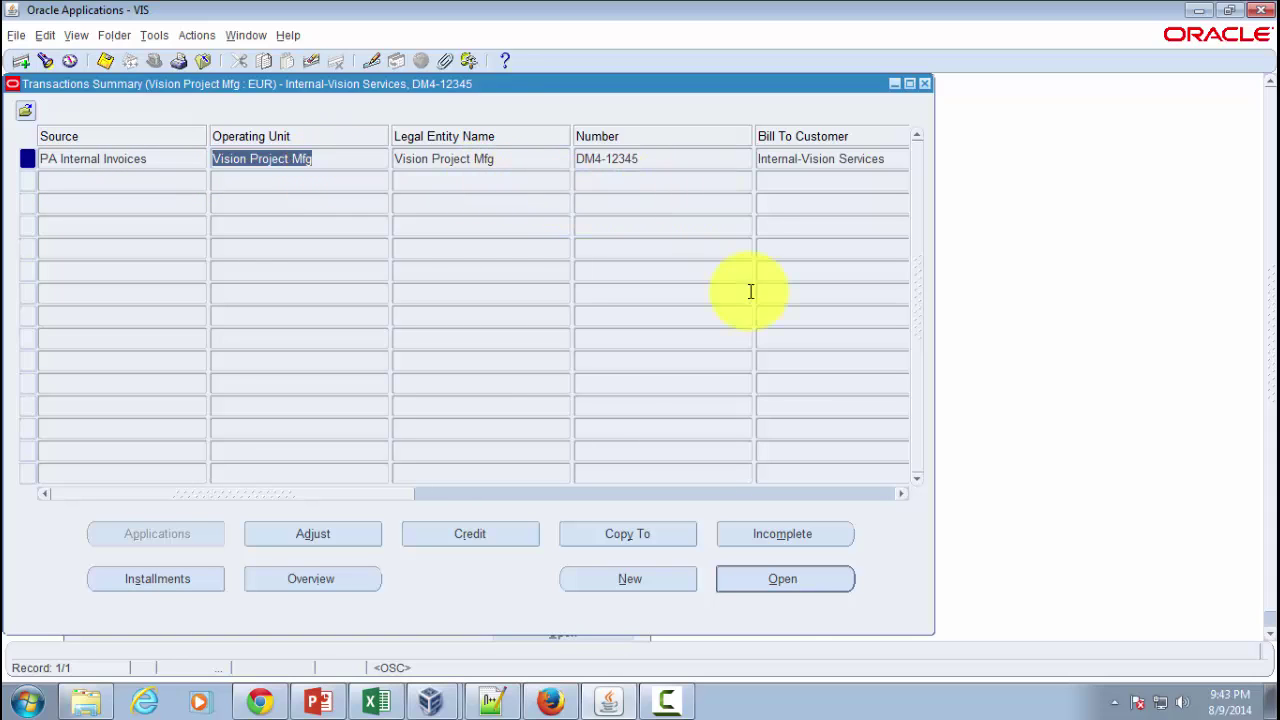
left_click(790, 582)
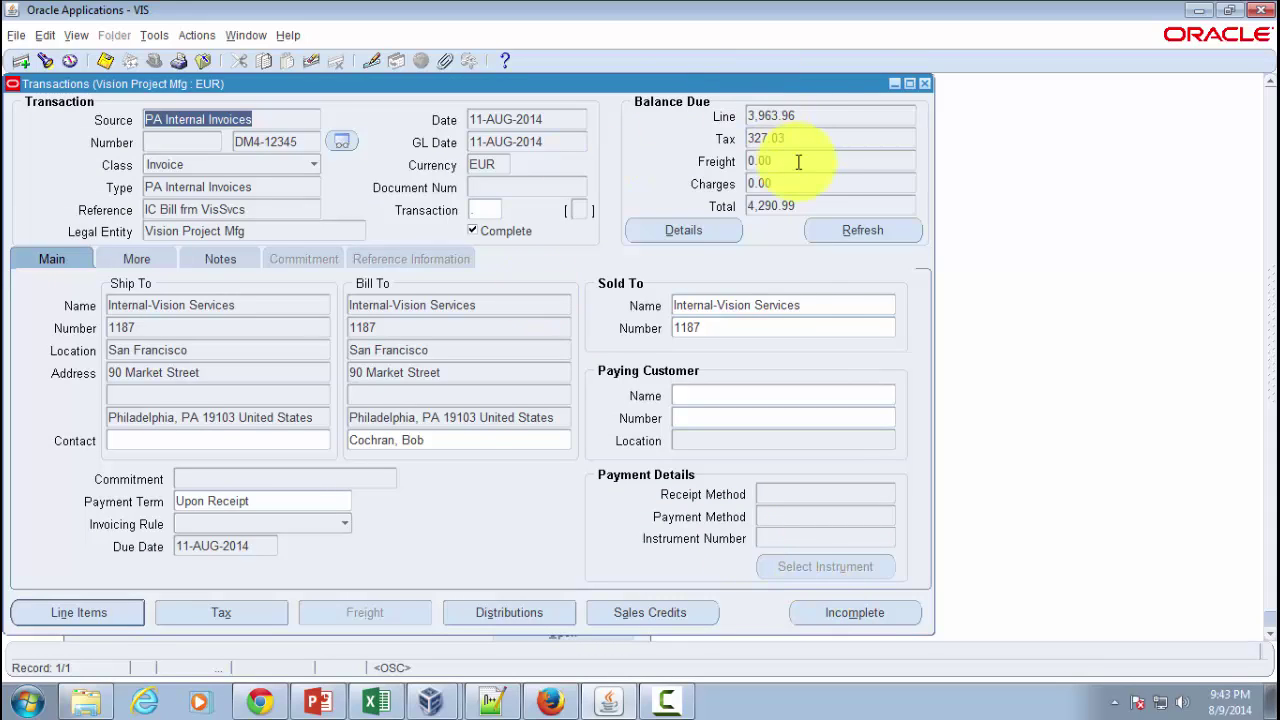
- Review DM4-12345's 3,963.96 line and 327.03 tax balances, then view its single line item
left_click(818, 117)
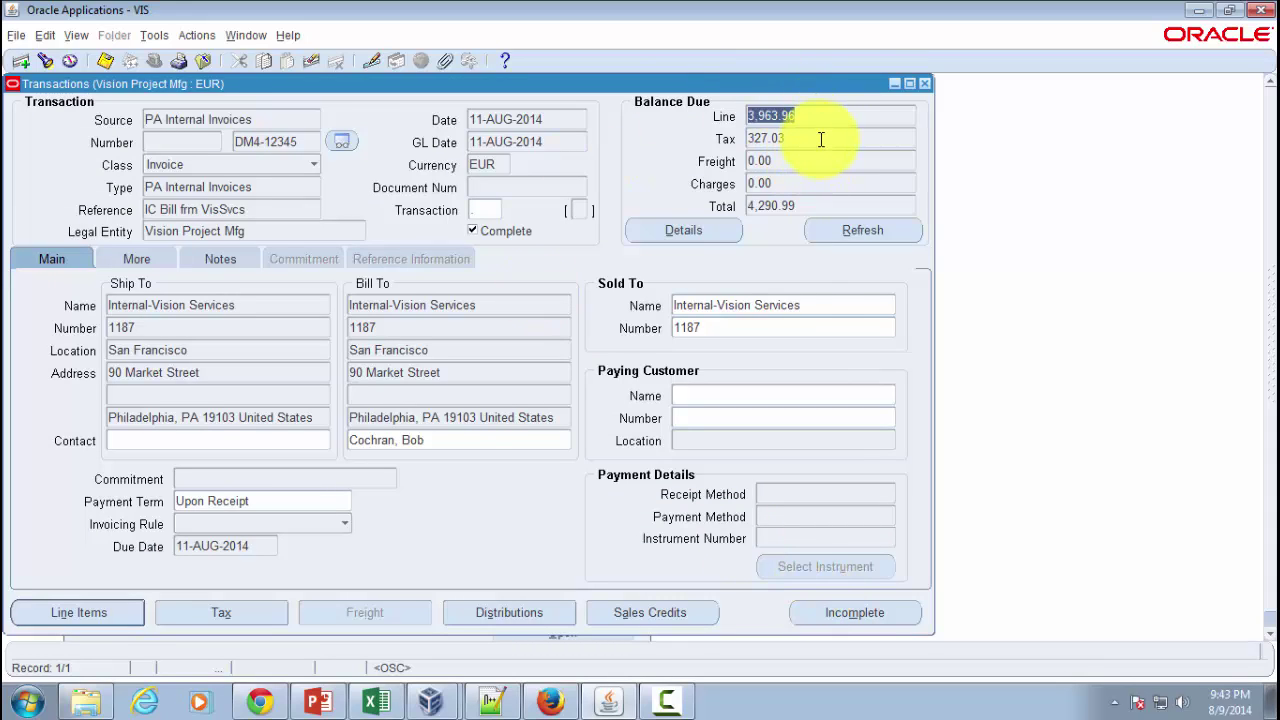
left_click(820, 139)
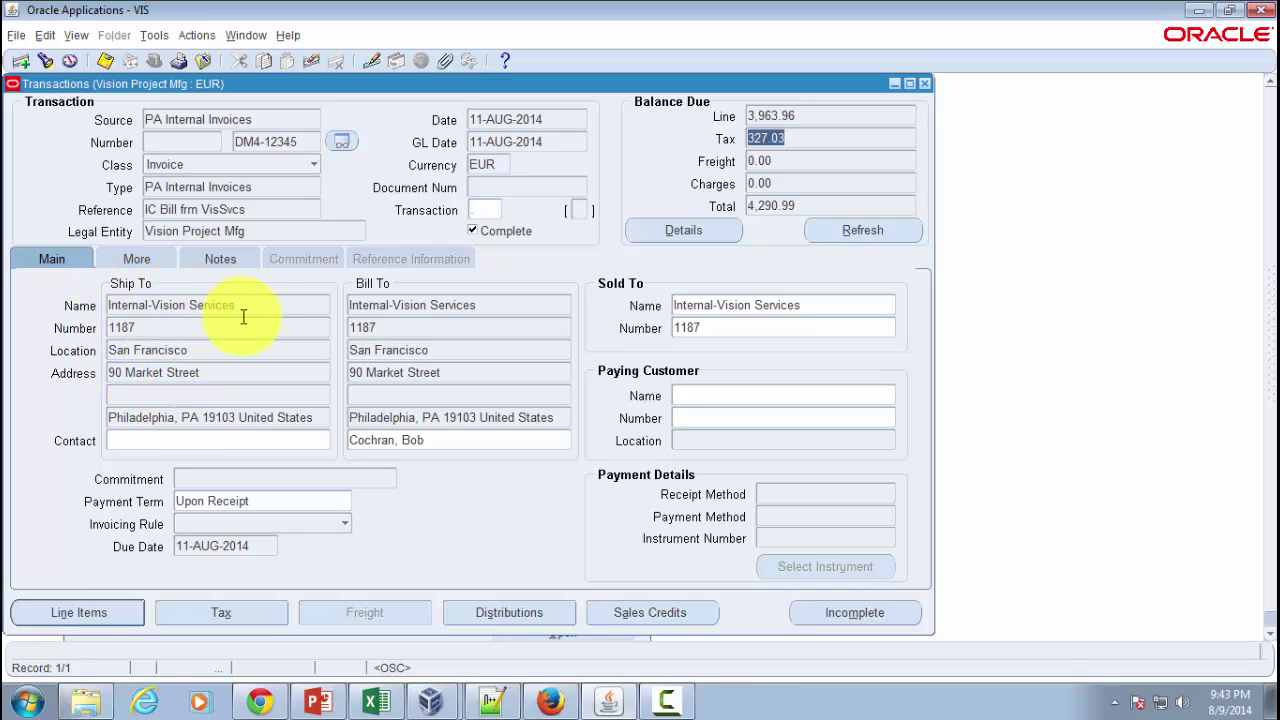
left_click(55, 612)
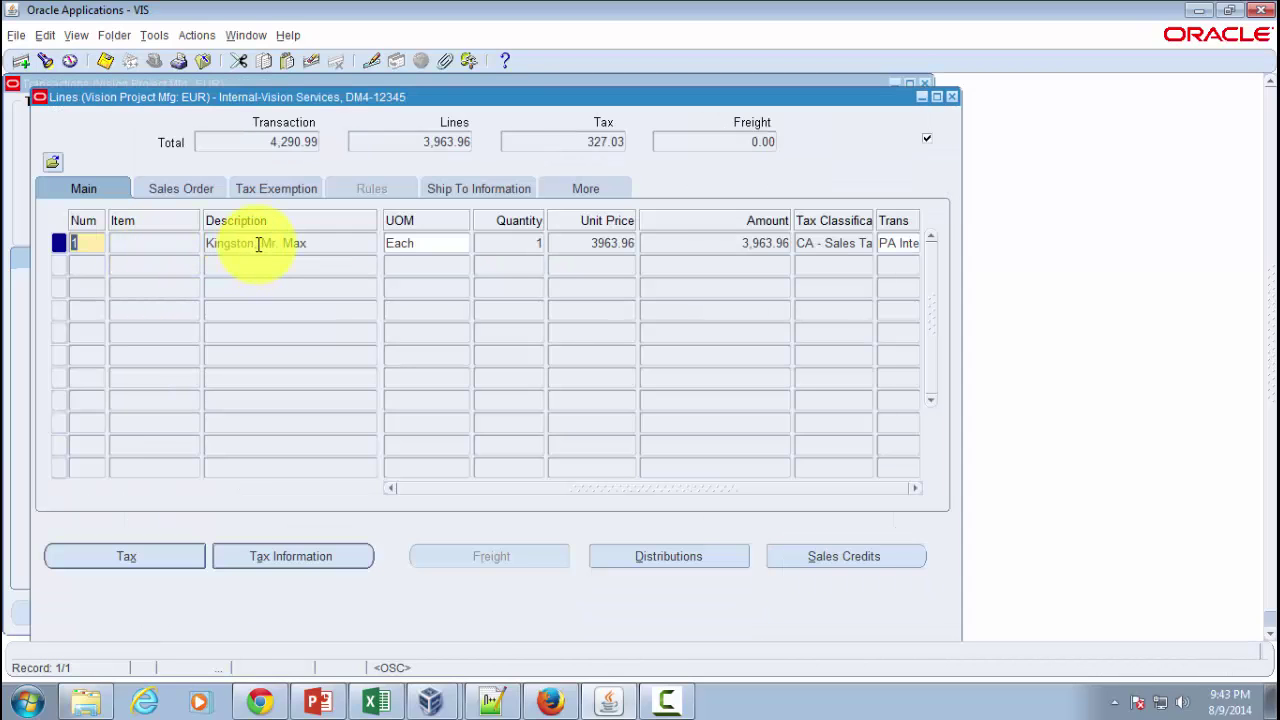
left_click(311, 245)
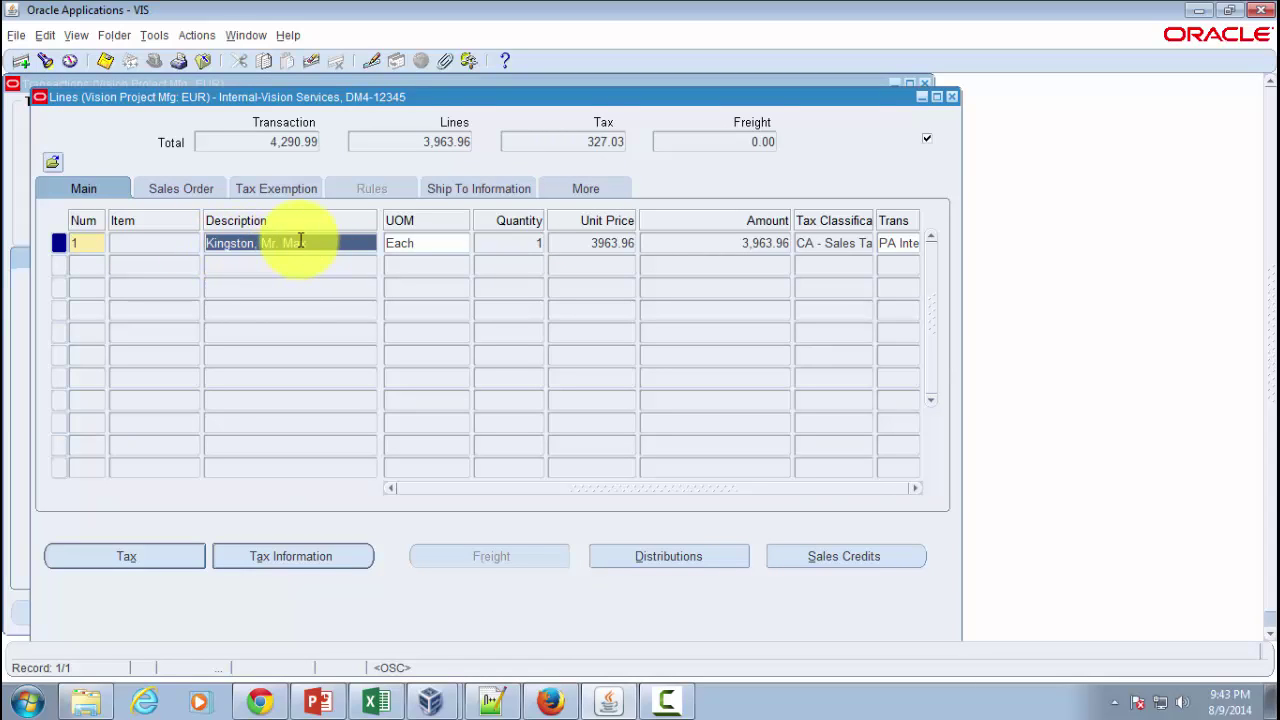
left_click(901, 245)
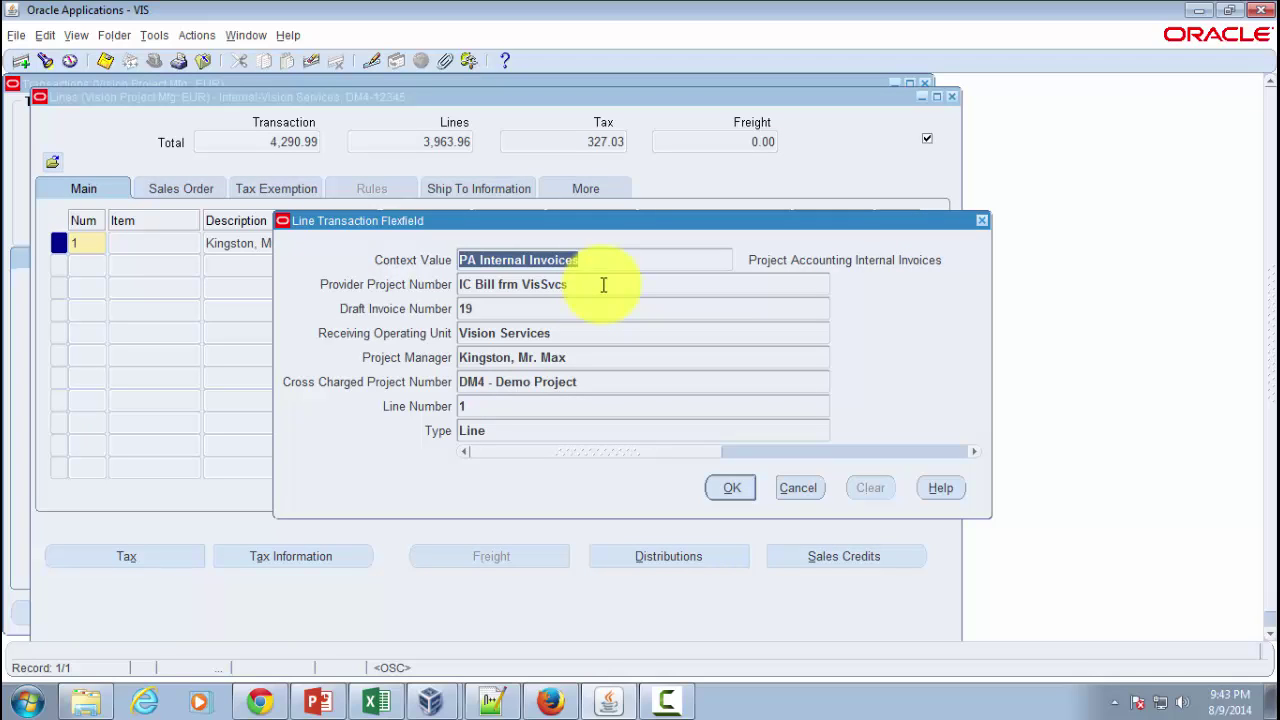
left_click(812, 487)
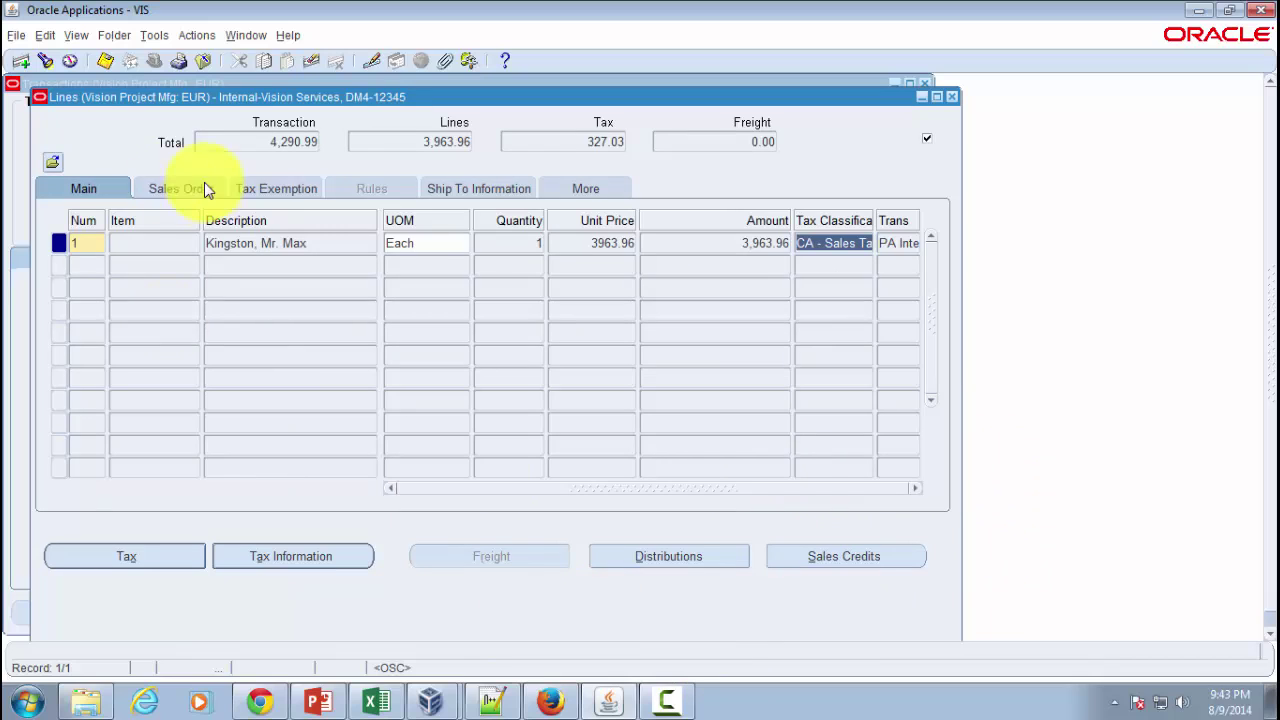
left_click(681, 556)
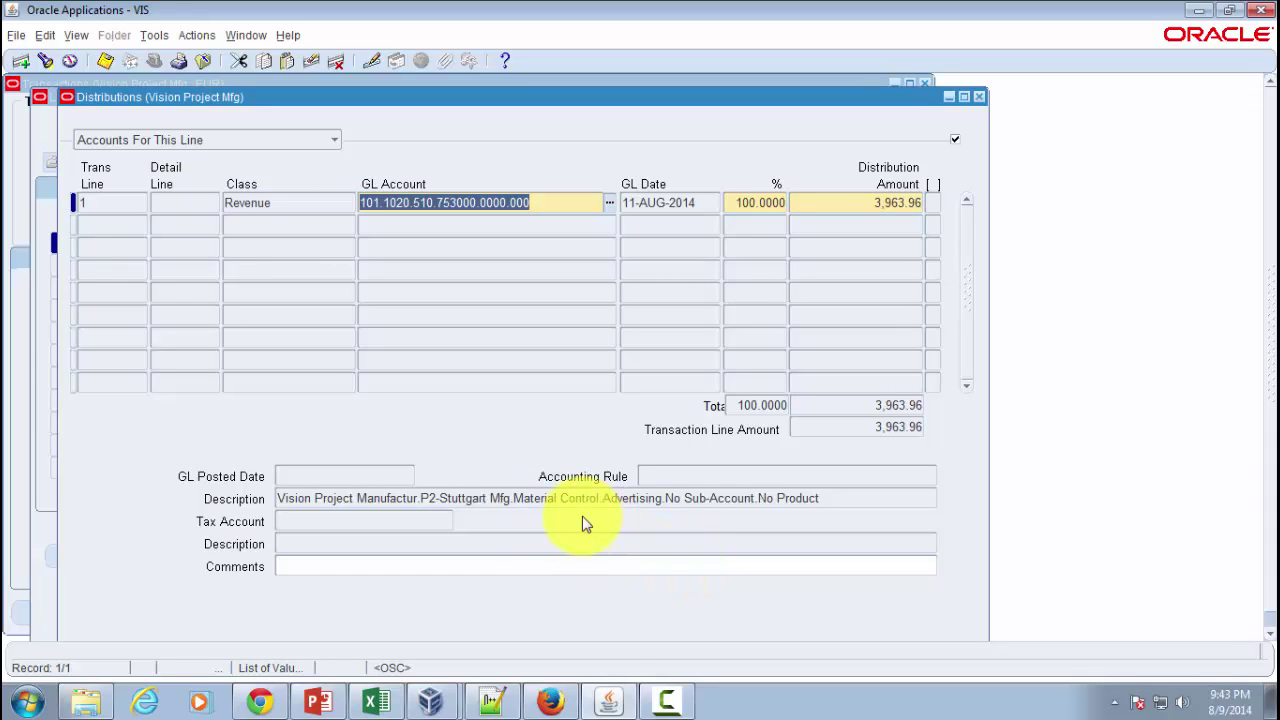
left_click(979, 96)
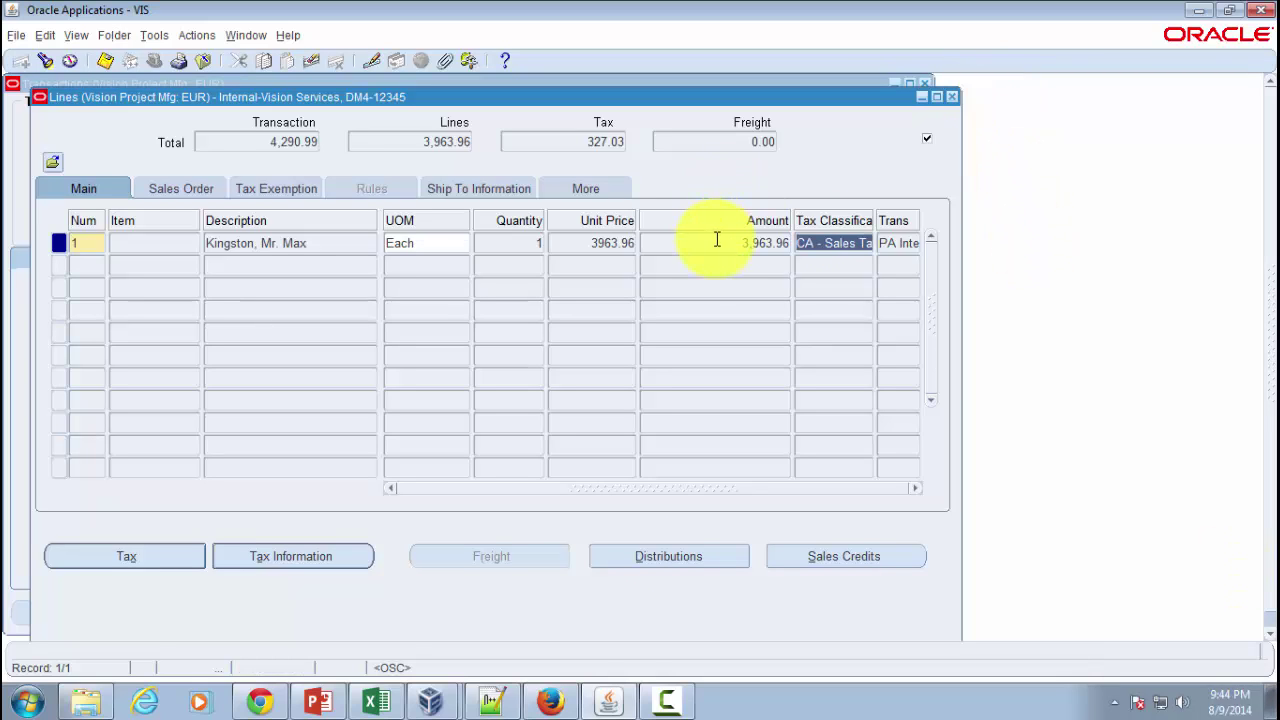
left_click(908, 243)
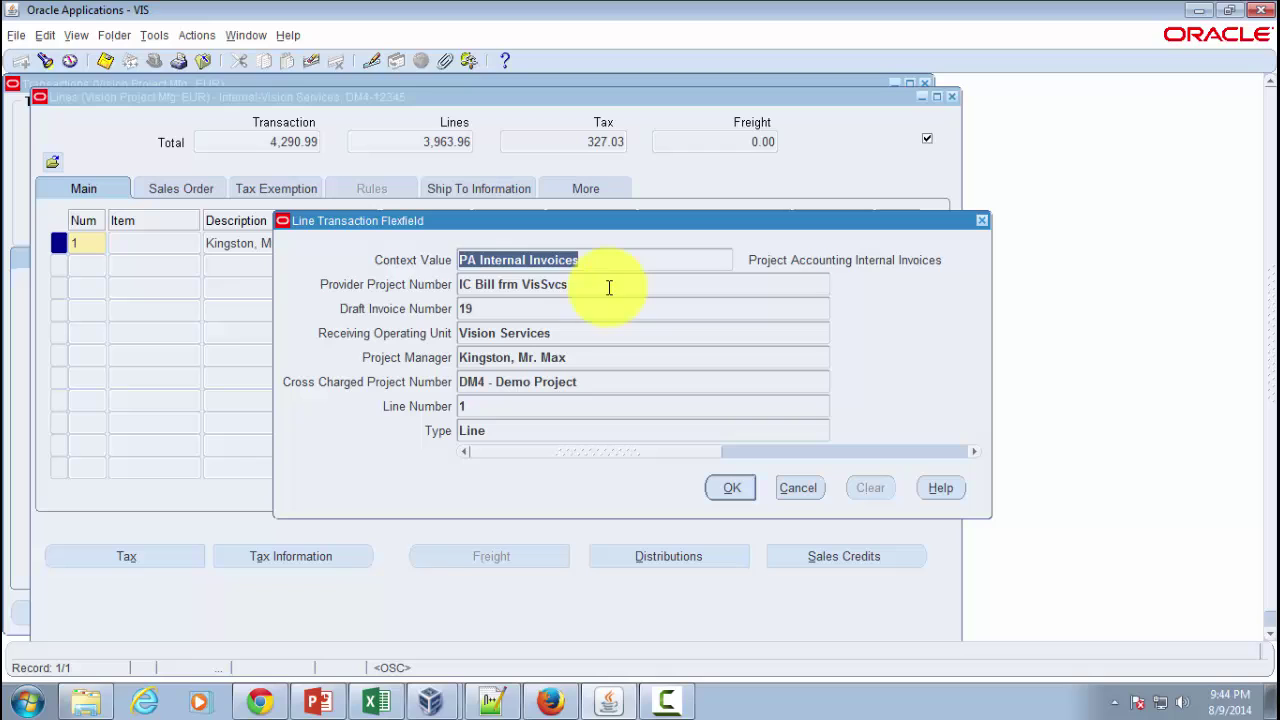
key("Tab")
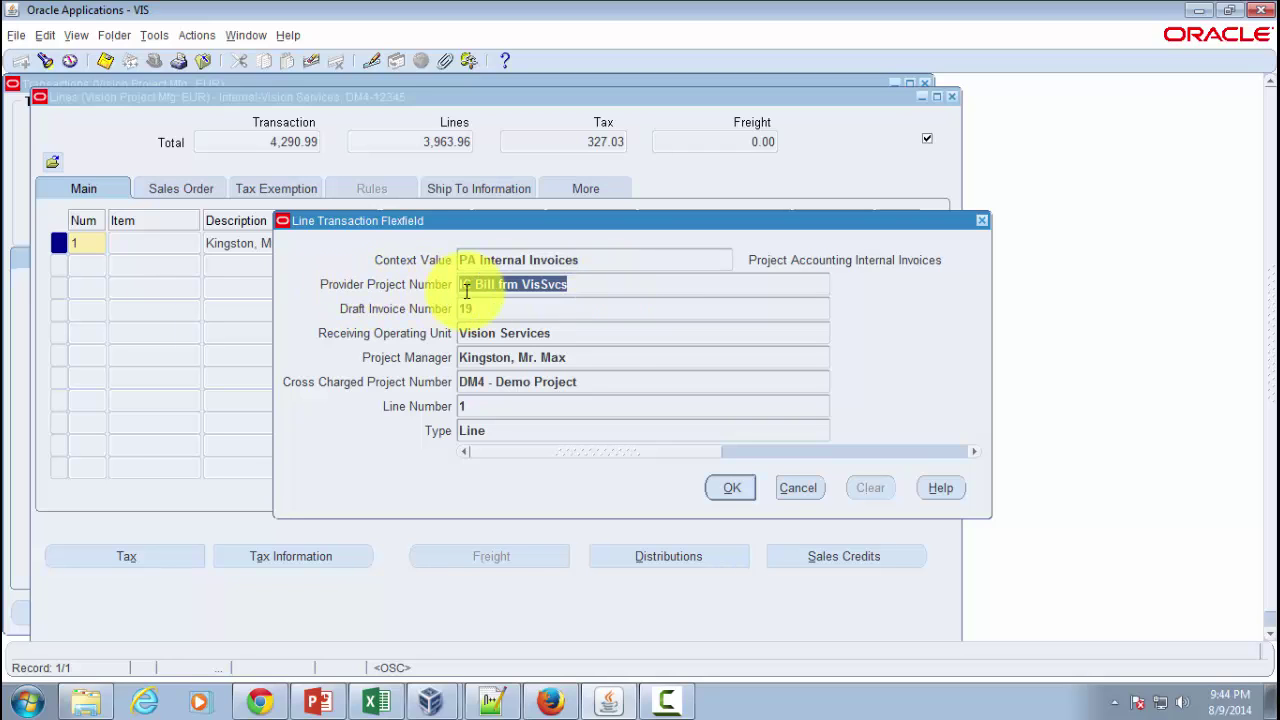
left_click(806, 492)
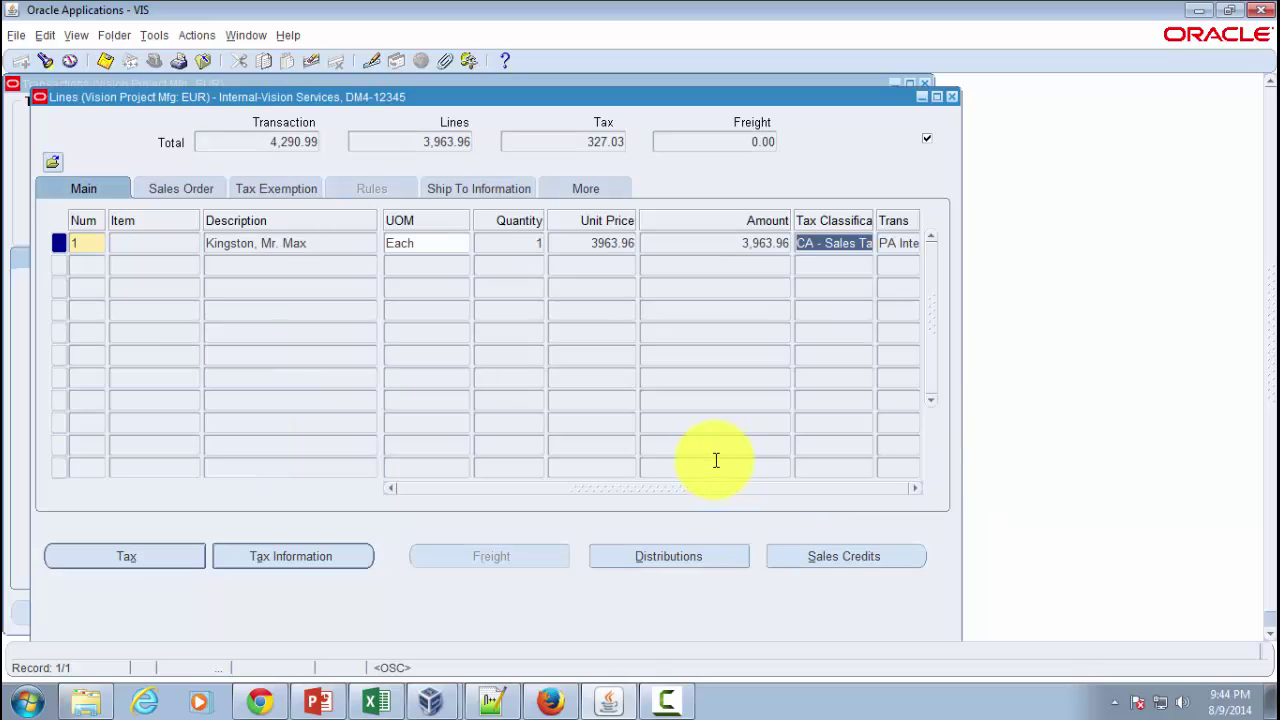